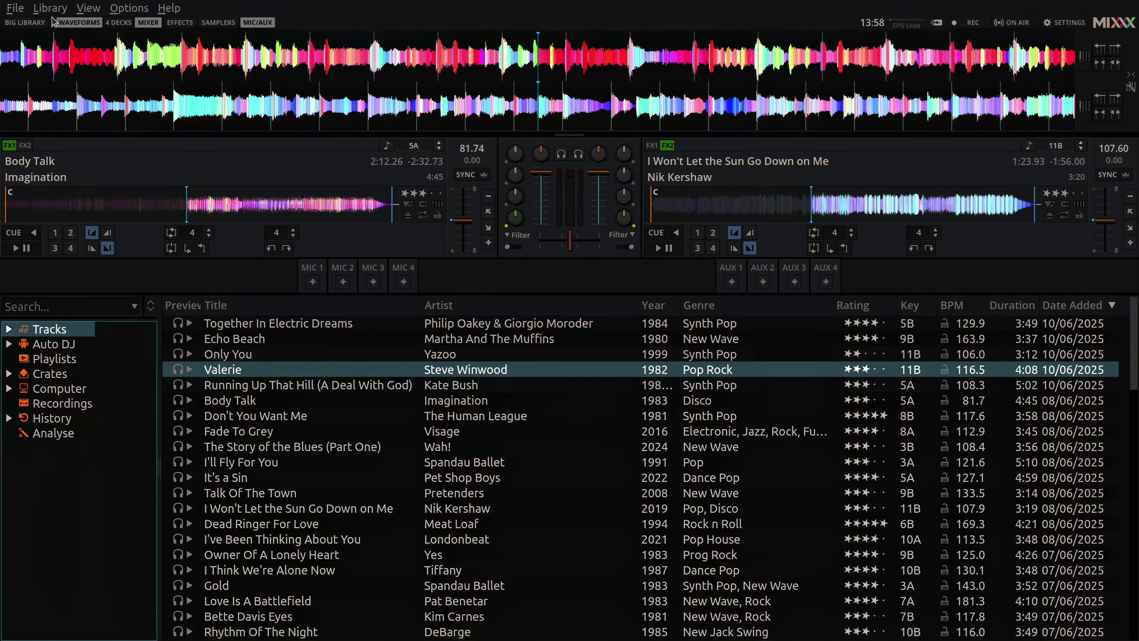
Step: Try collapsed decks and a hidden waveform strip, then restore both and return to two decks
click(24, 22)
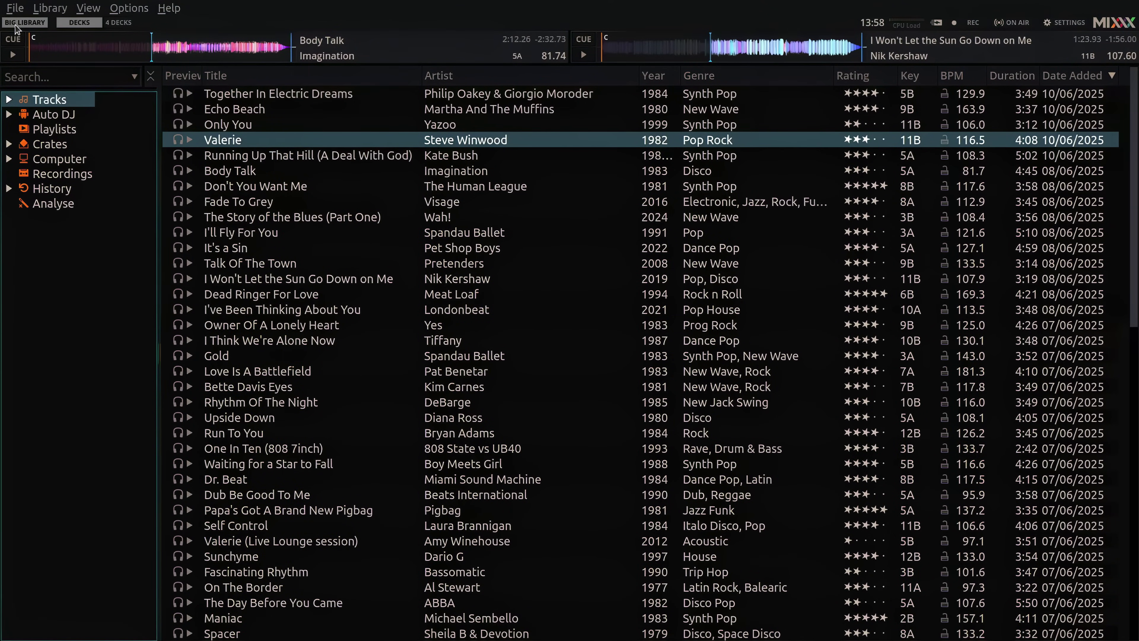
click(16, 23)
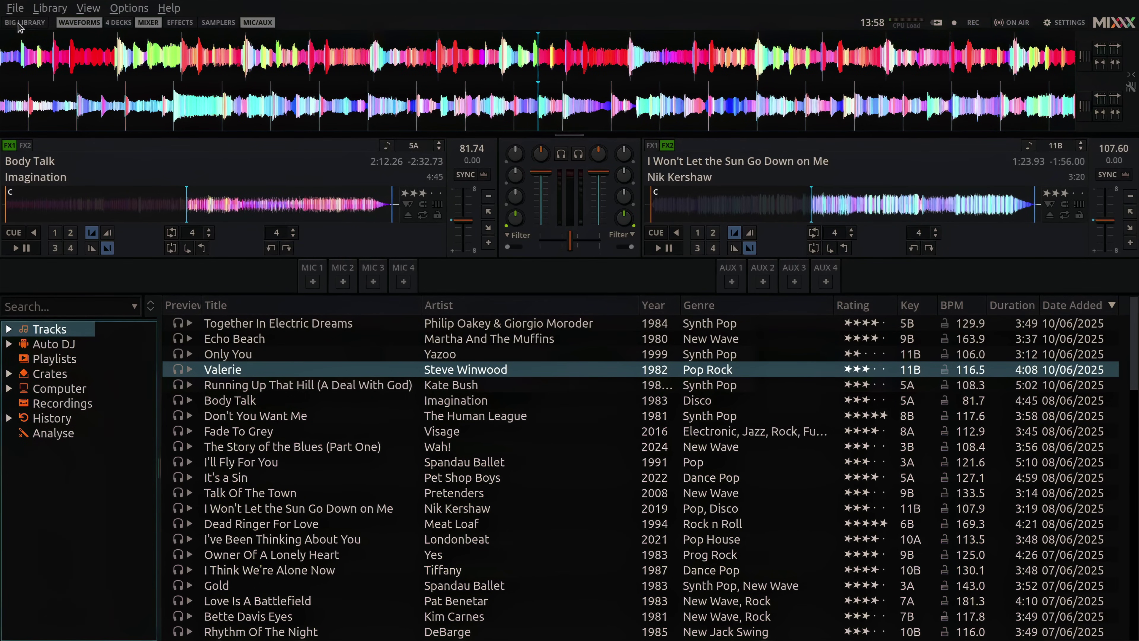
click(85, 24)
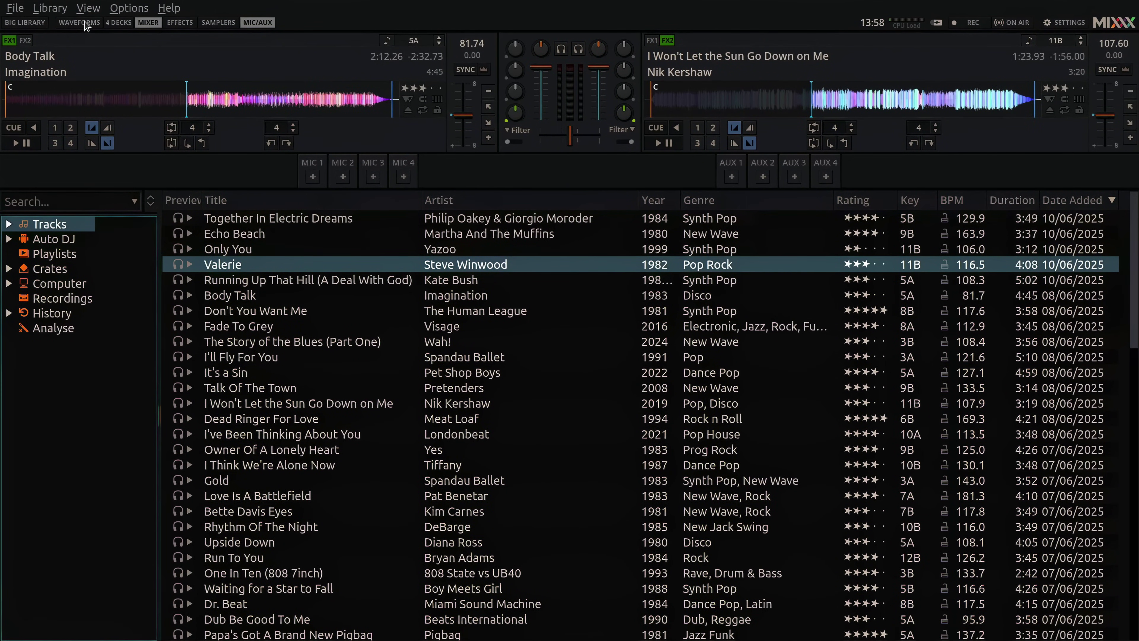
click(85, 23)
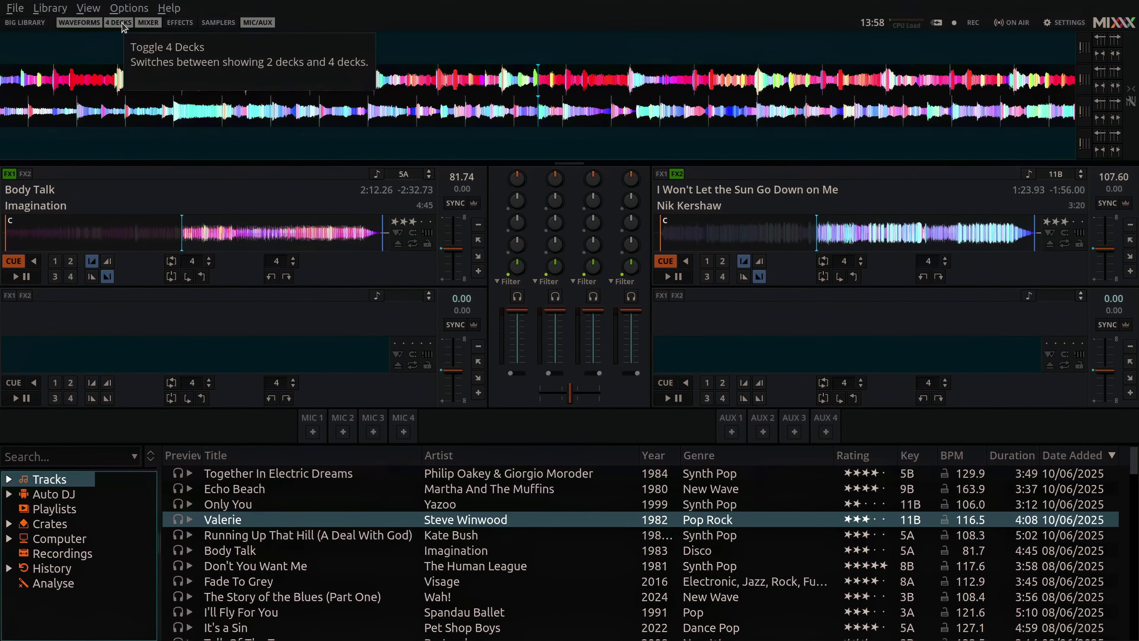
click(123, 26)
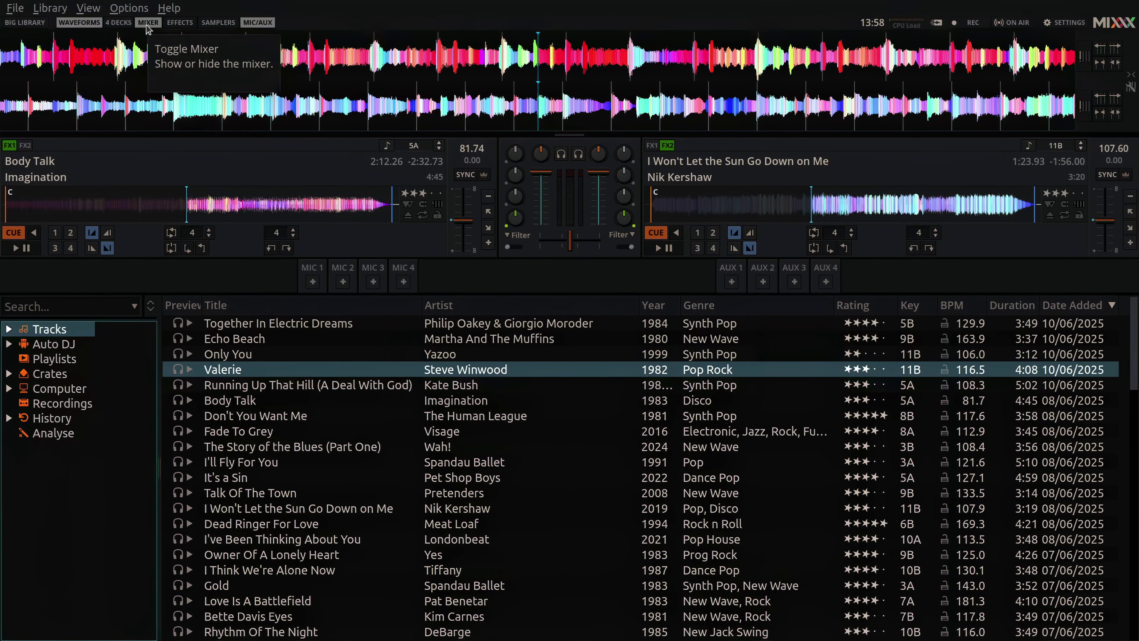
Step: Hide the mixer so the decks compact, and show the effects rack beneath them
click(147, 25)
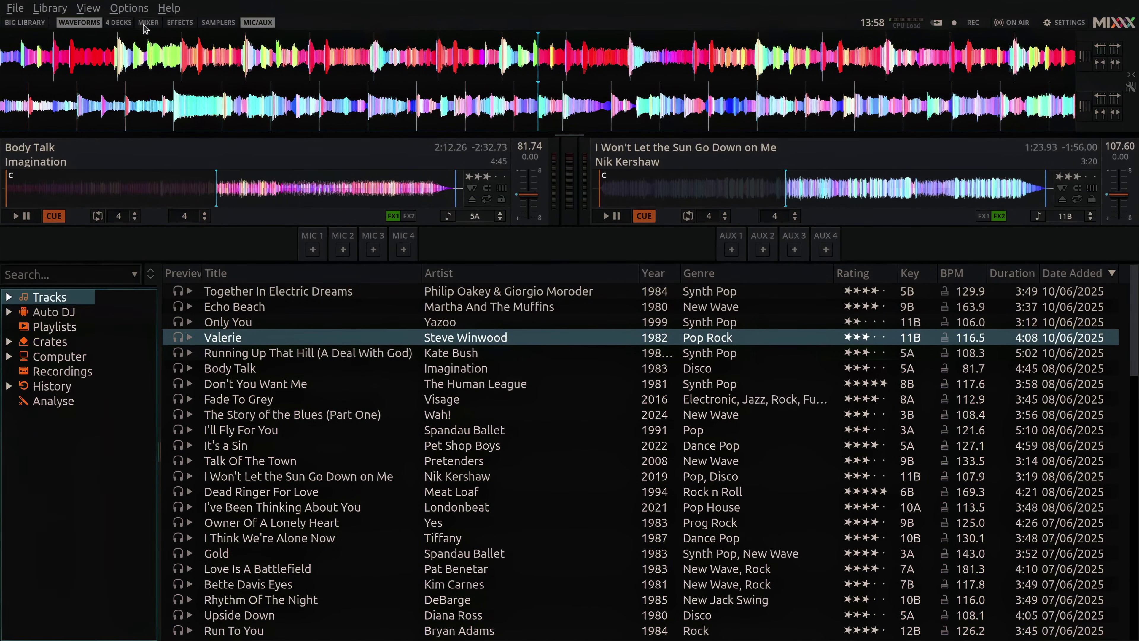
click(145, 24)
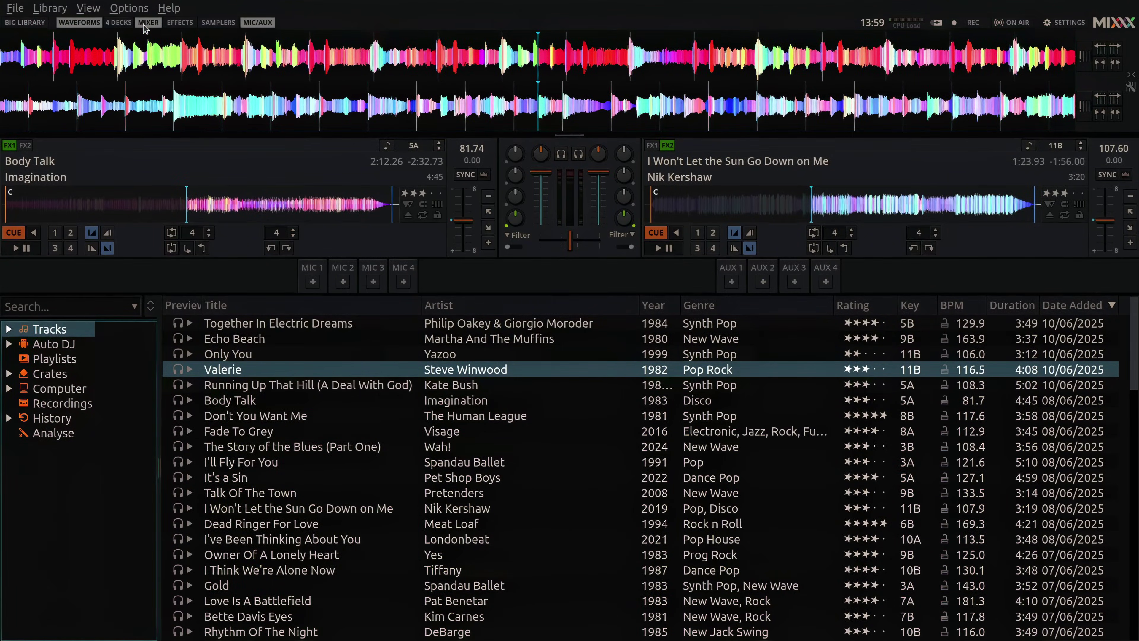
click(144, 26)
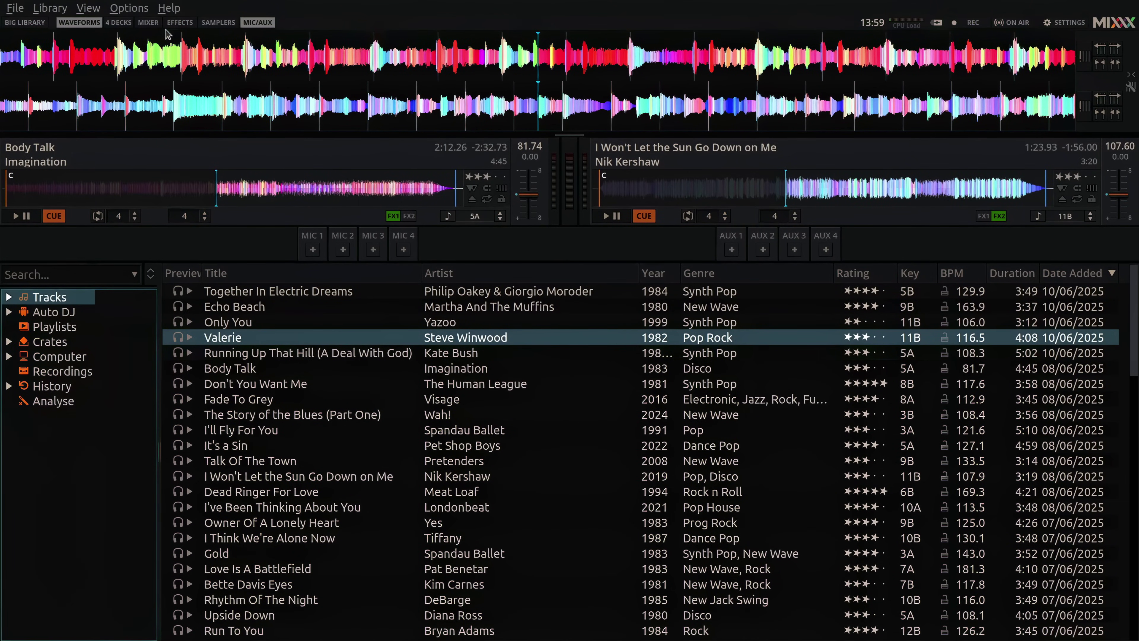
click(189, 25)
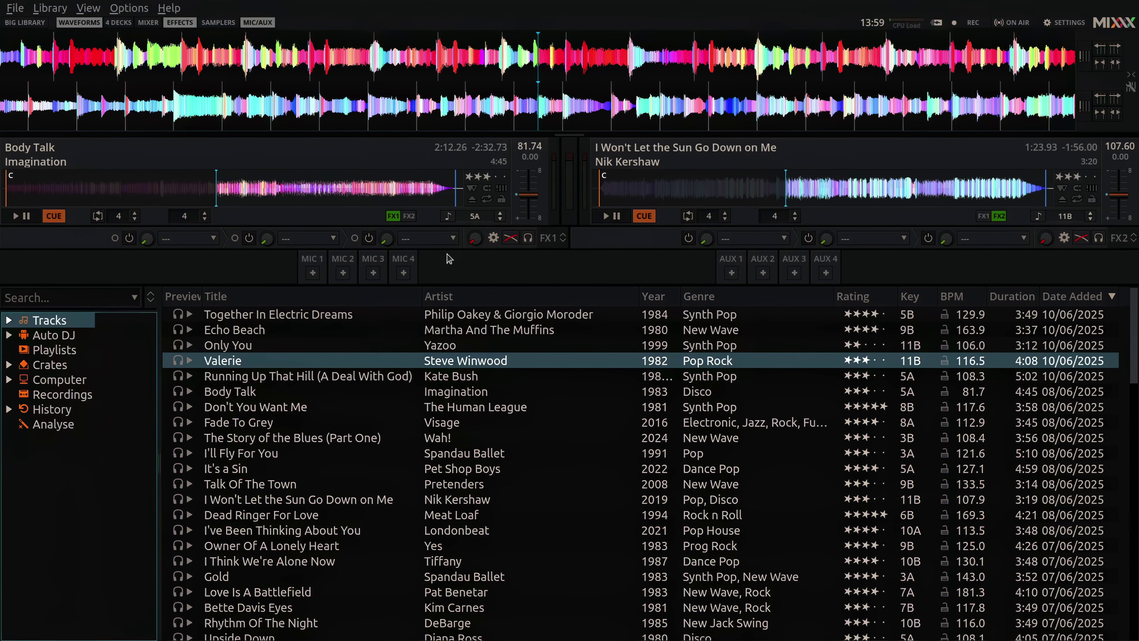
Step: Hide the effects rack and briefly show, then hide, the sampler row
click(174, 22)
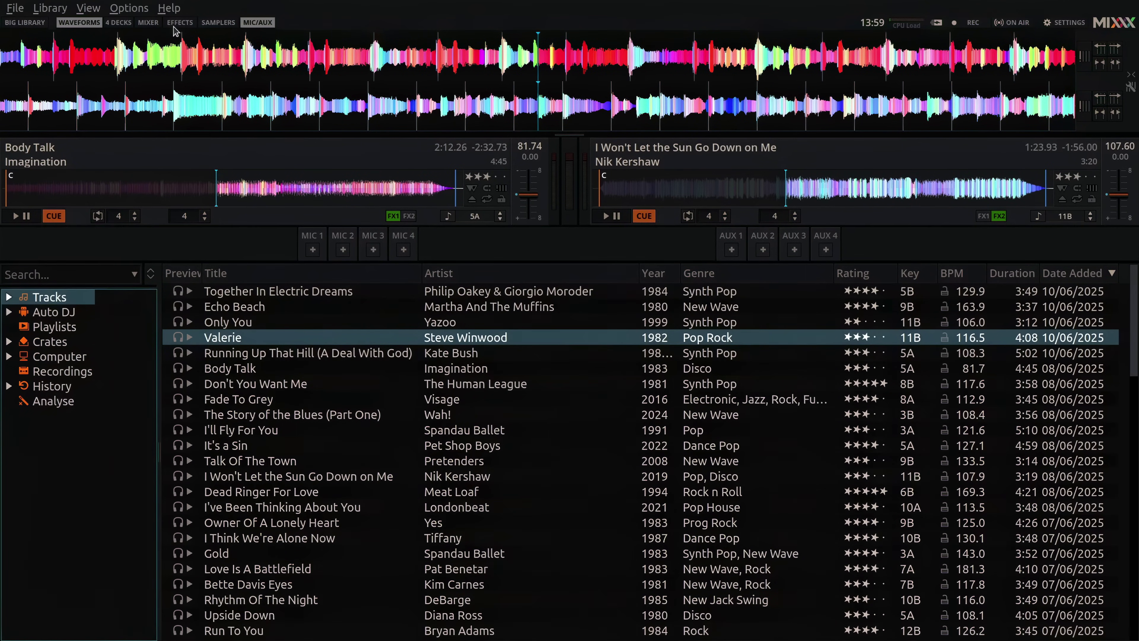
click(221, 25)
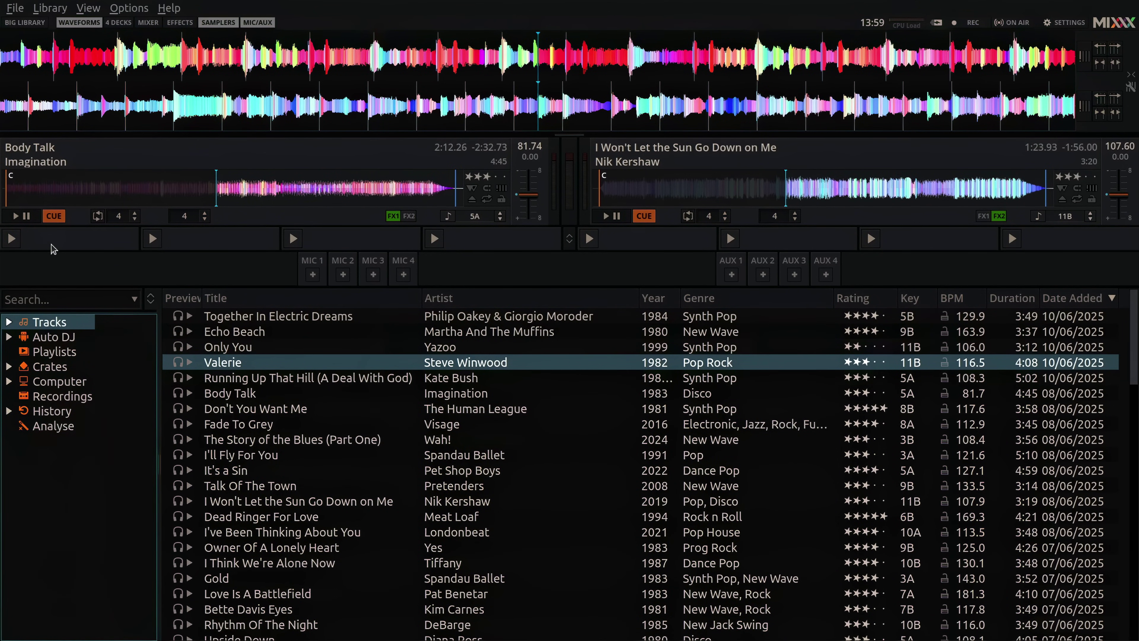
click(225, 25)
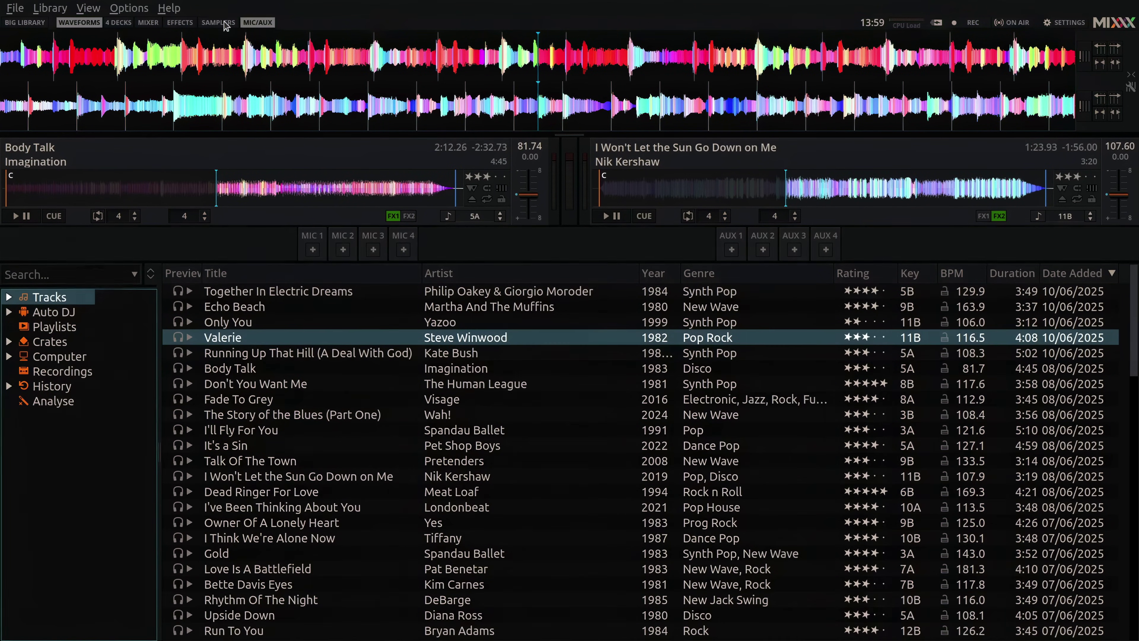
Step: Toggle the microphone/auxiliary row several times, leaving it hidden
click(267, 27)
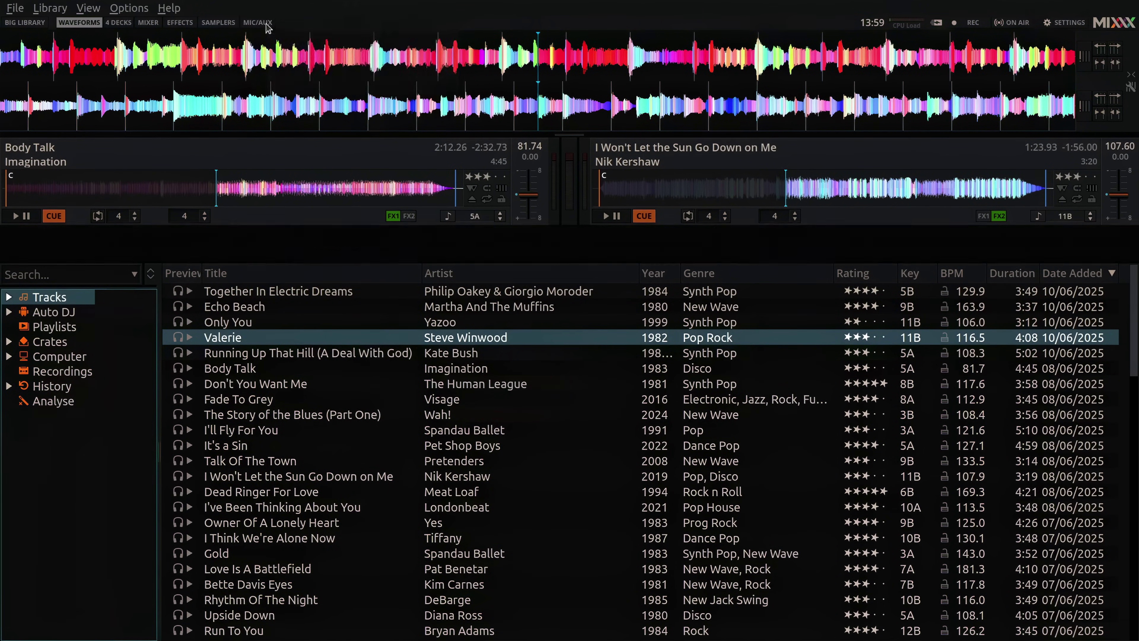
click(267, 27)
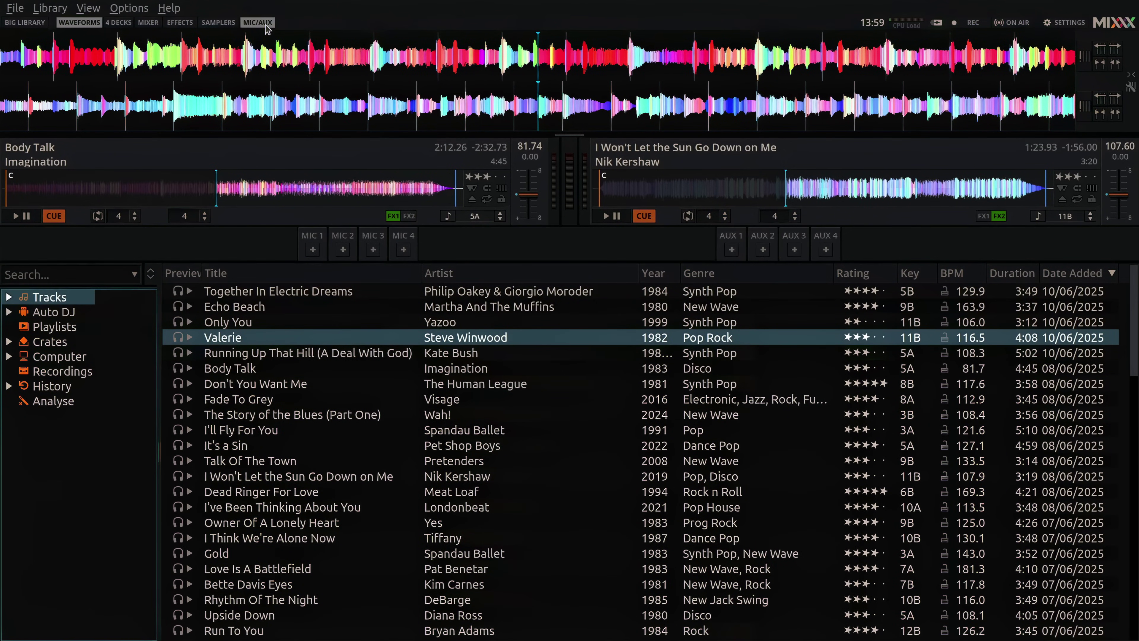
click(267, 27)
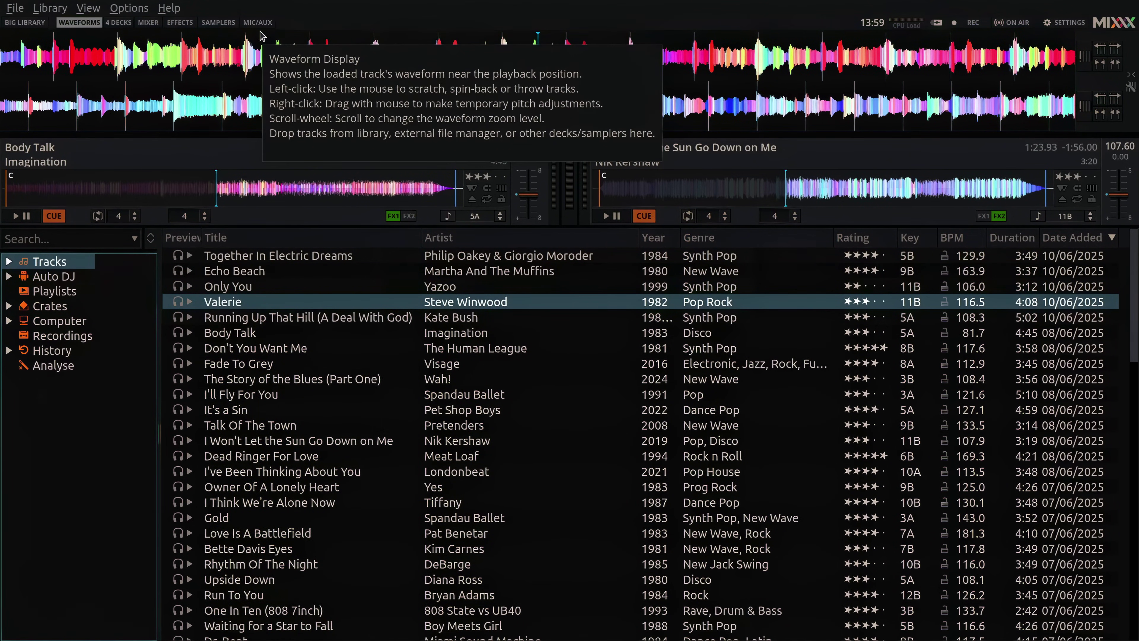
click(262, 24)
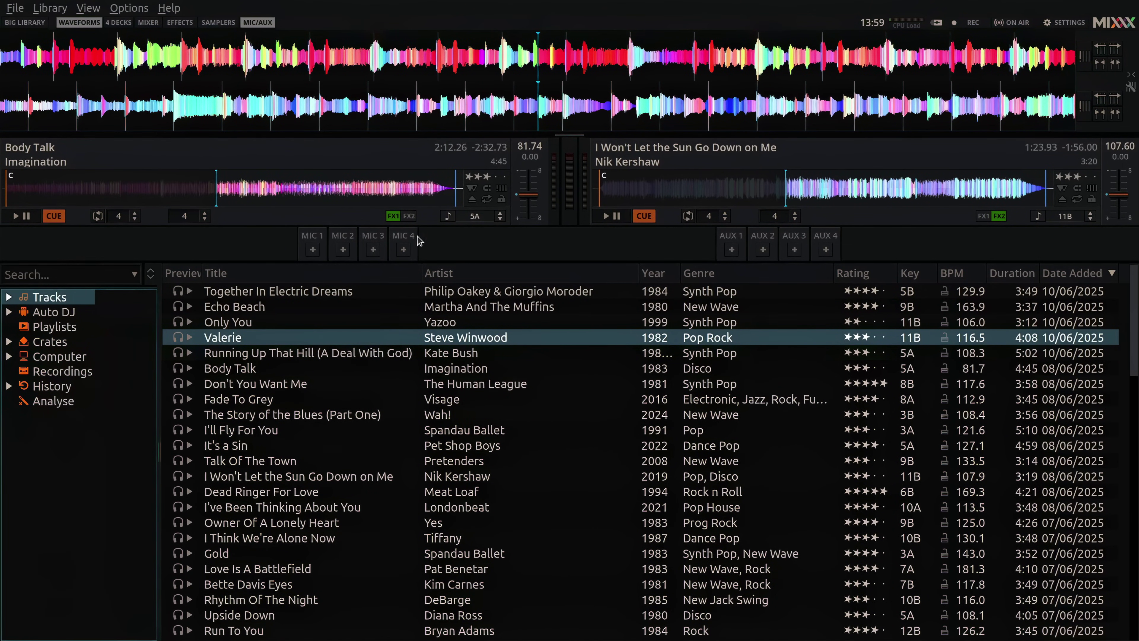
click(259, 27)
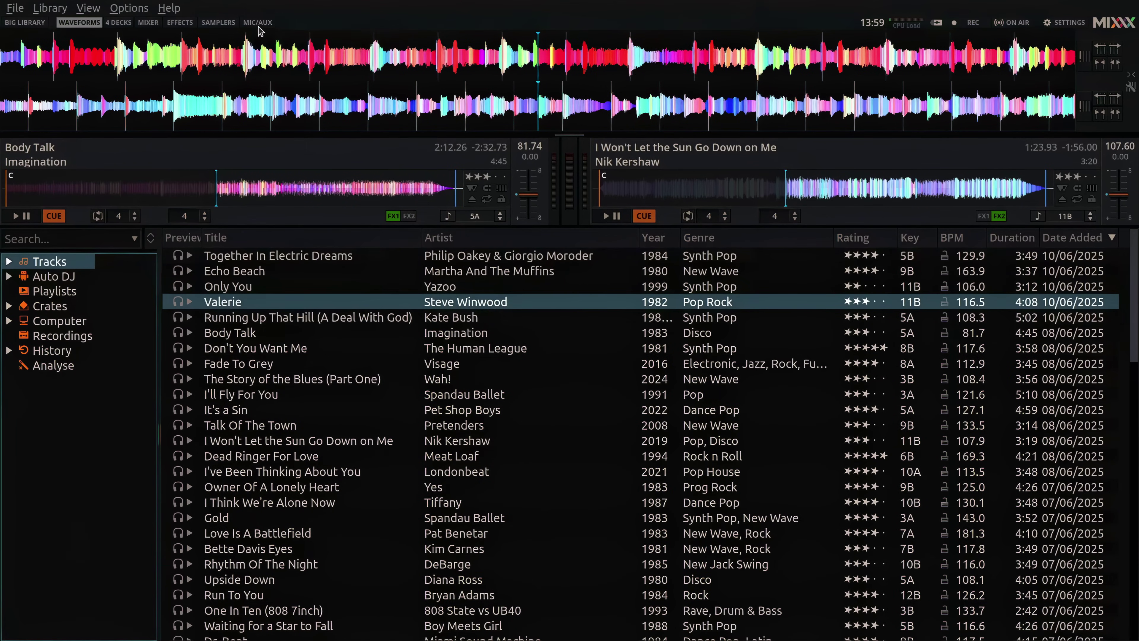
Step: In the skin settings panel, enable the mixer and try, then remove, main and headphone controls
click(1066, 26)
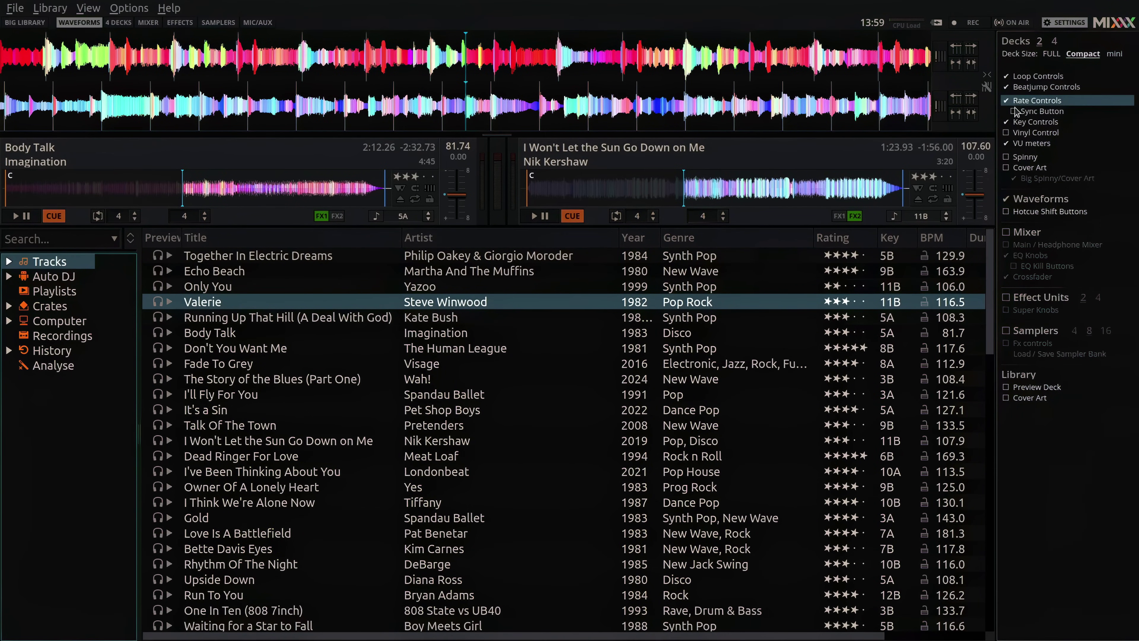
click(1008, 235)
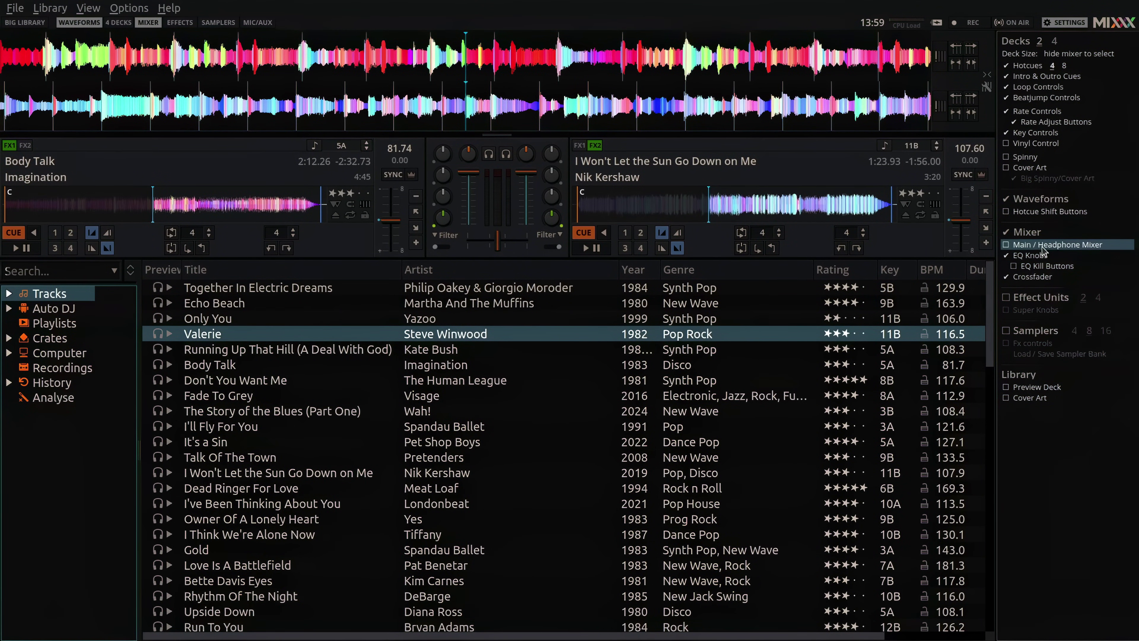
click(1007, 245)
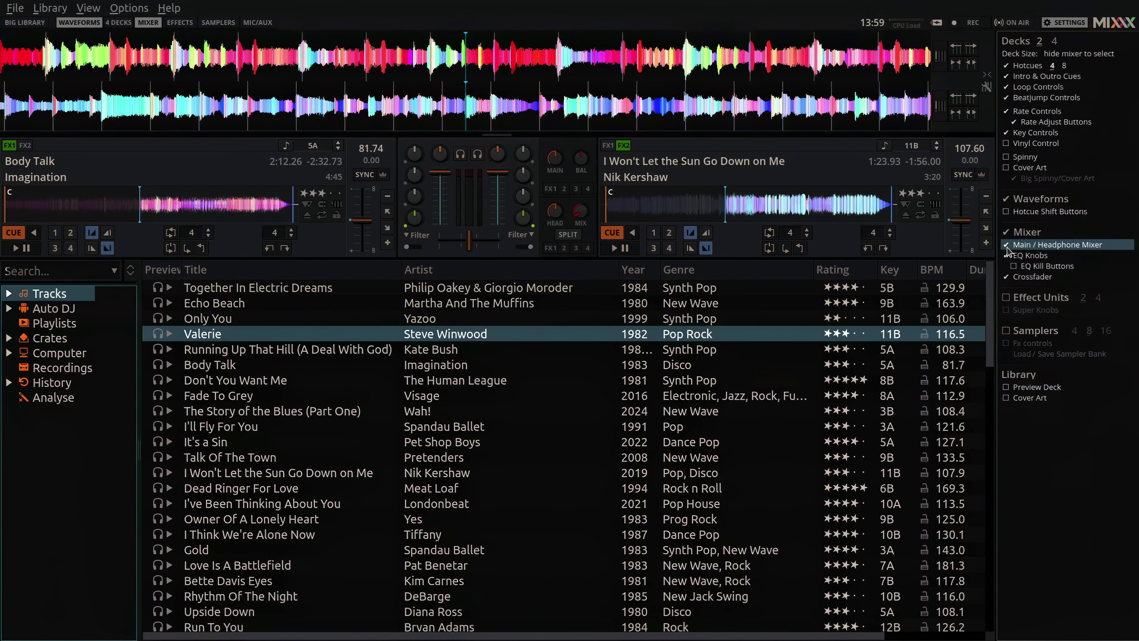
click(1007, 246)
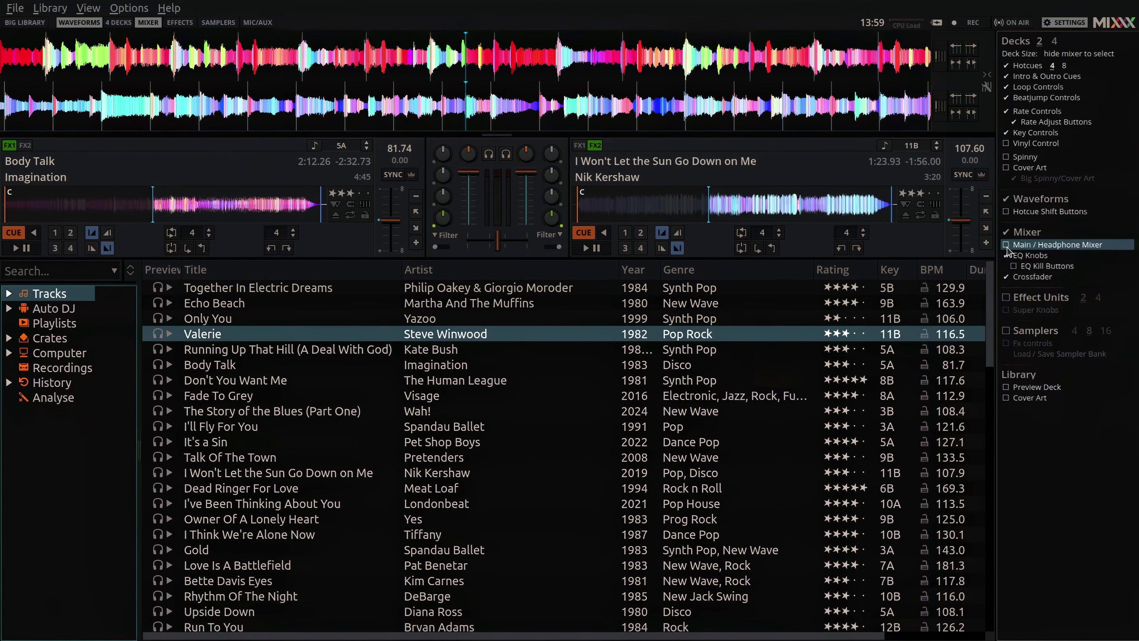
Step: Toggle the crossfader off and back on, then uncheck Mixer to hide it
click(1020, 276)
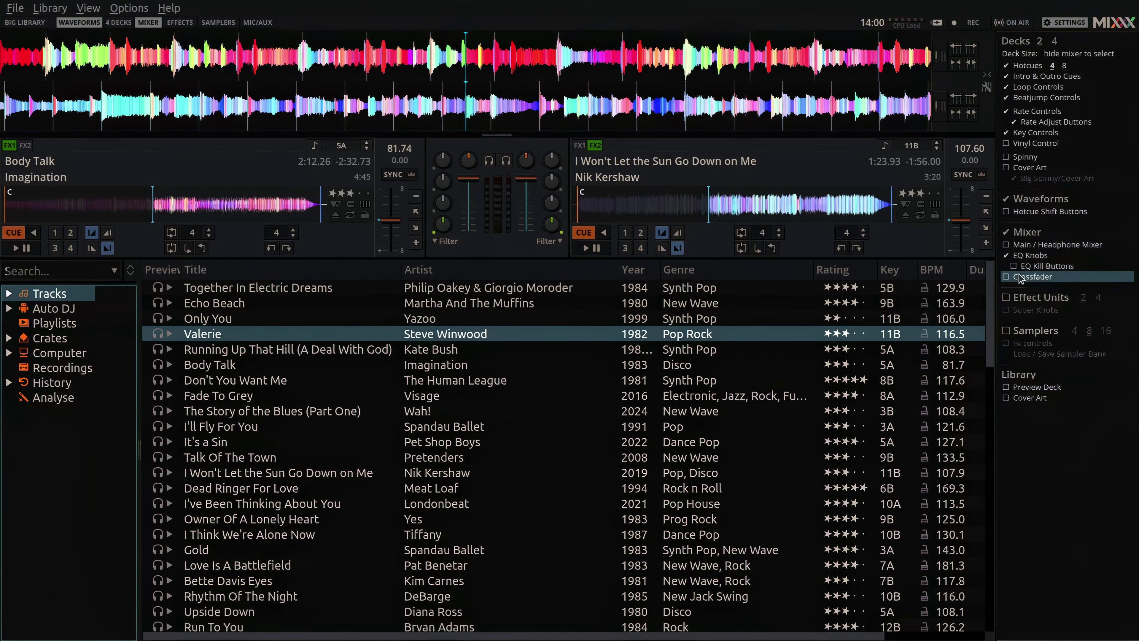
click(1020, 276)
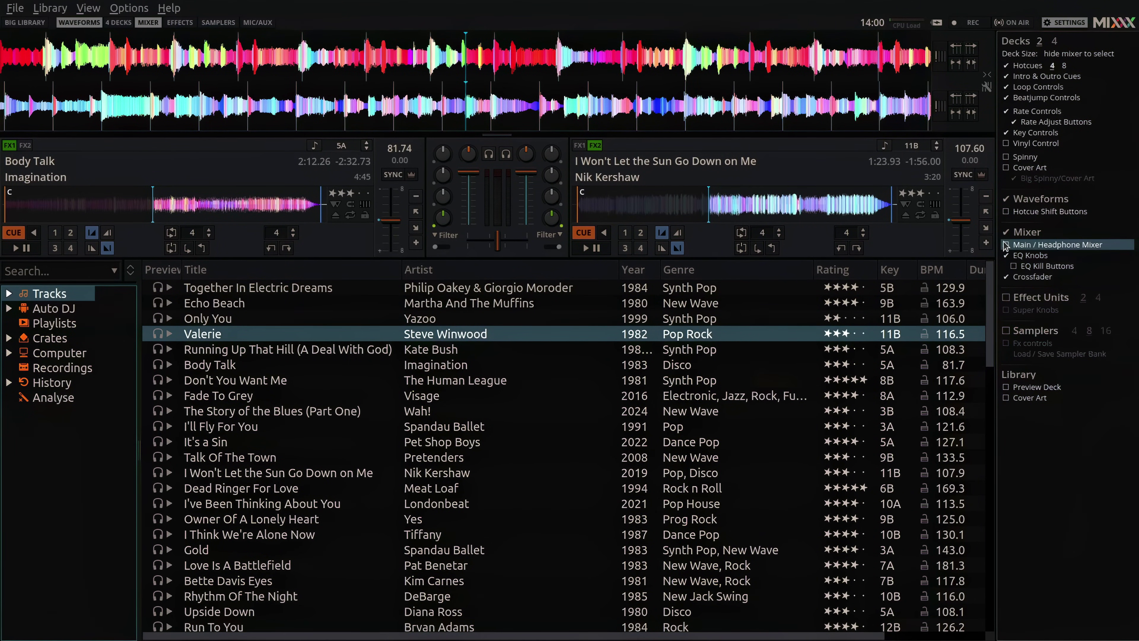
click(1010, 232)
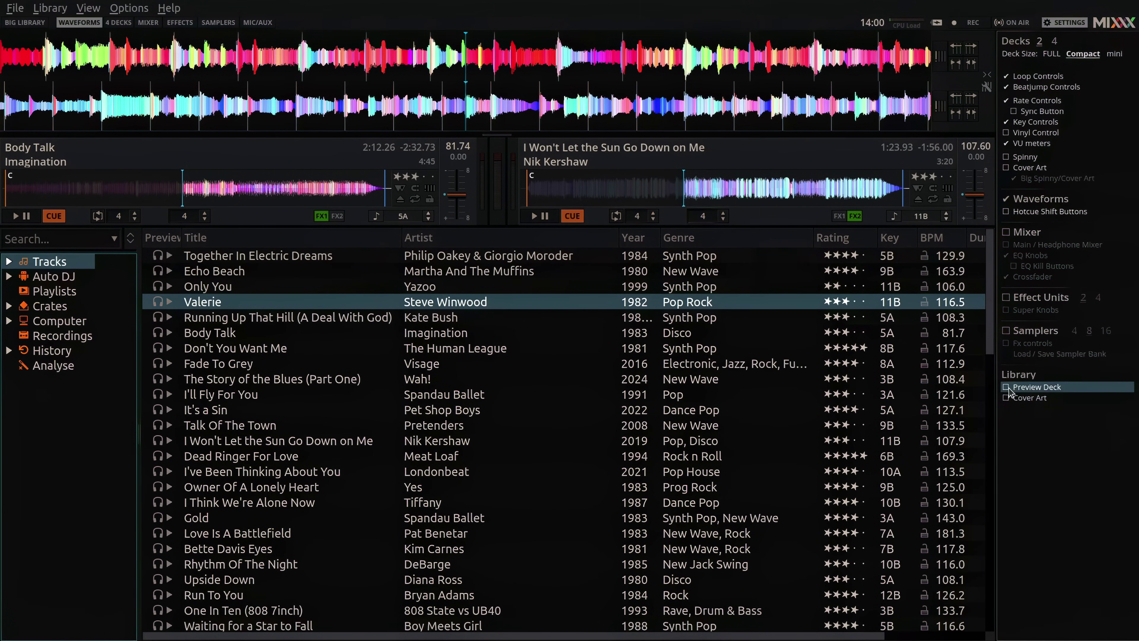
click(1025, 400)
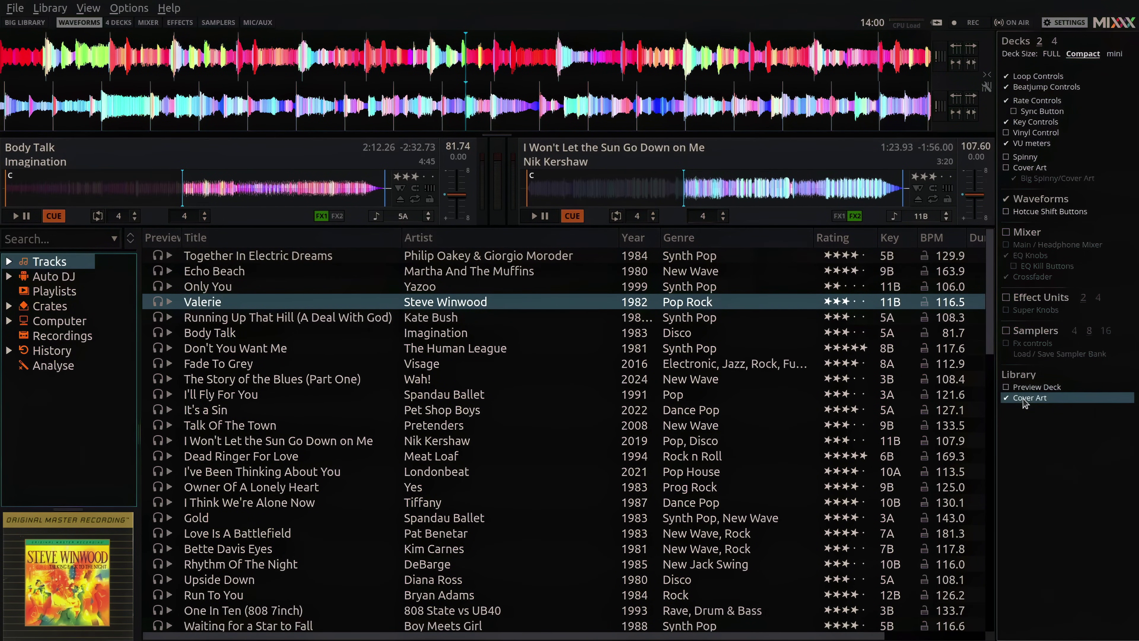
click(1026, 401)
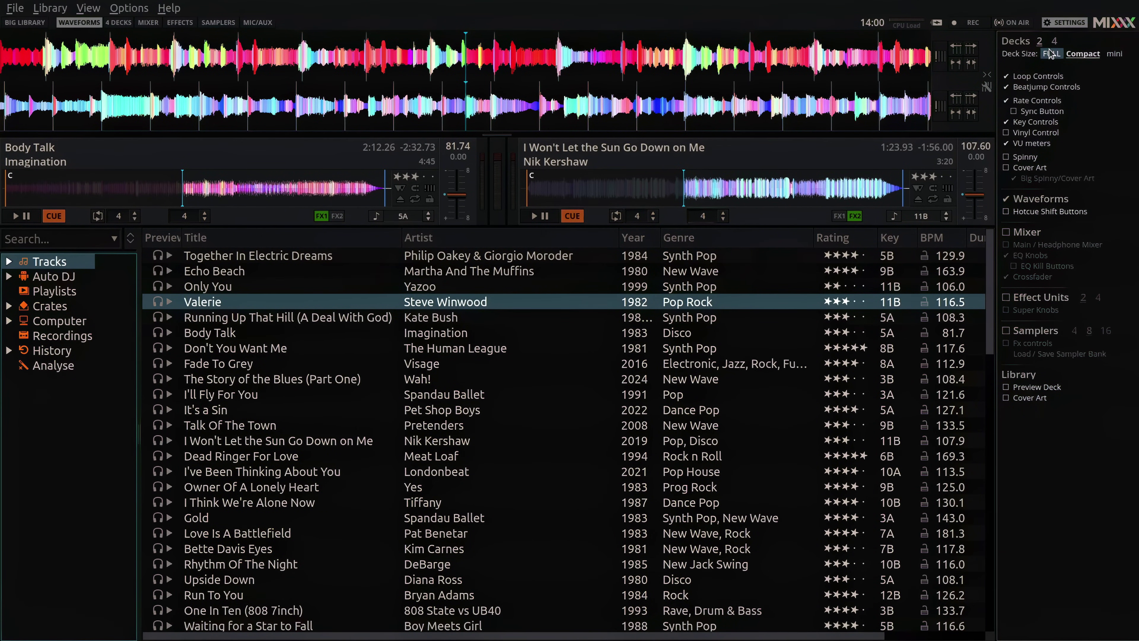
click(1017, 157)
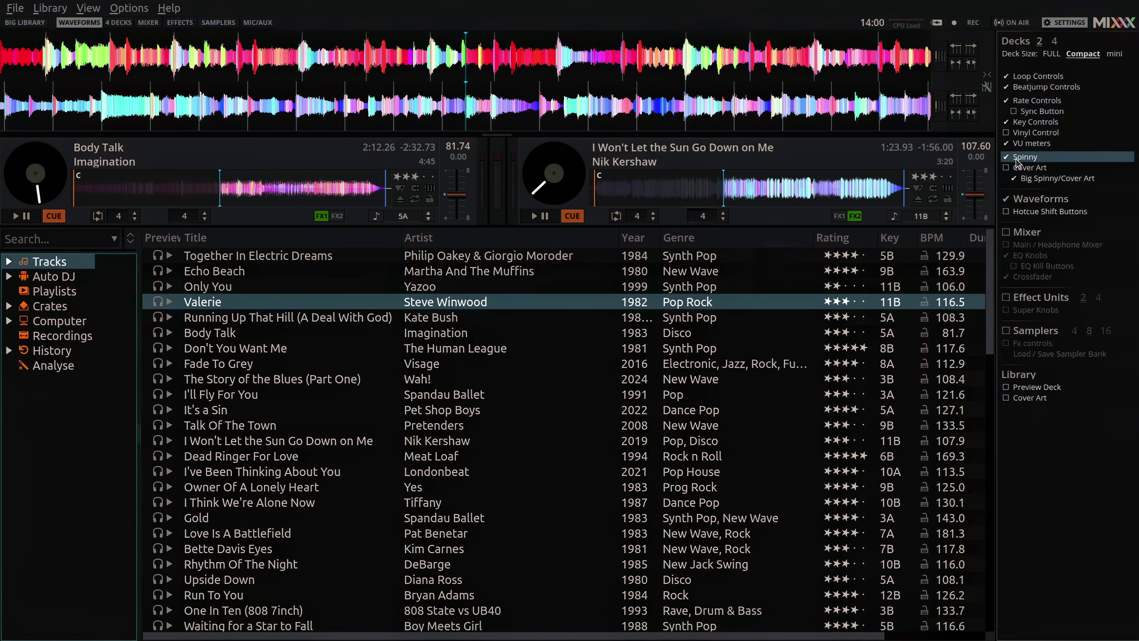
click(1057, 54)
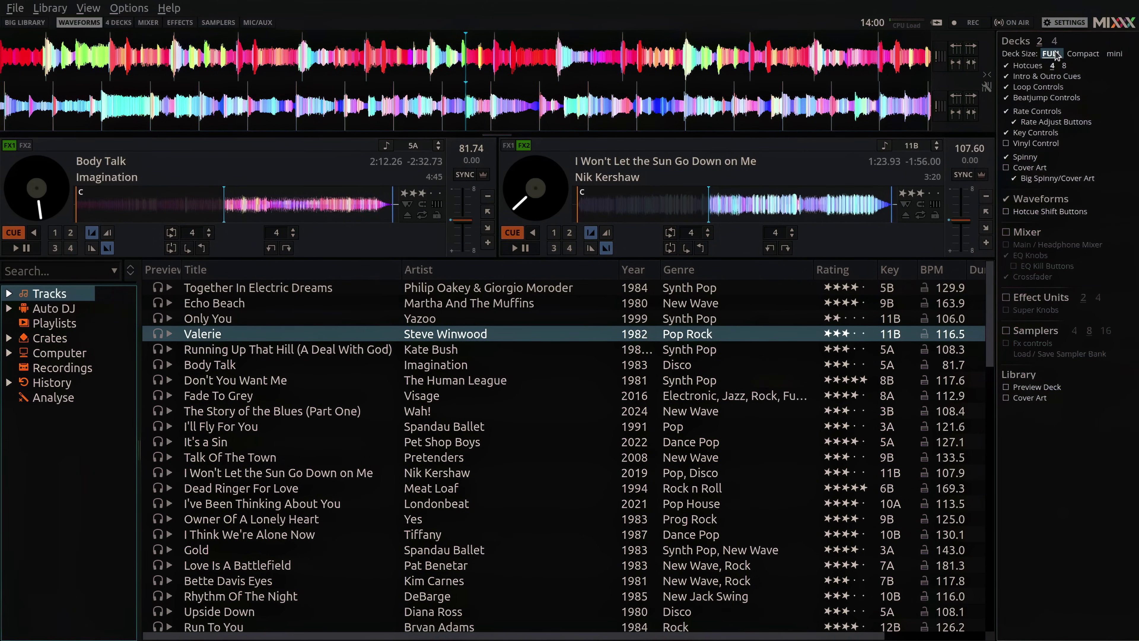
click(1083, 54)
click(1117, 55)
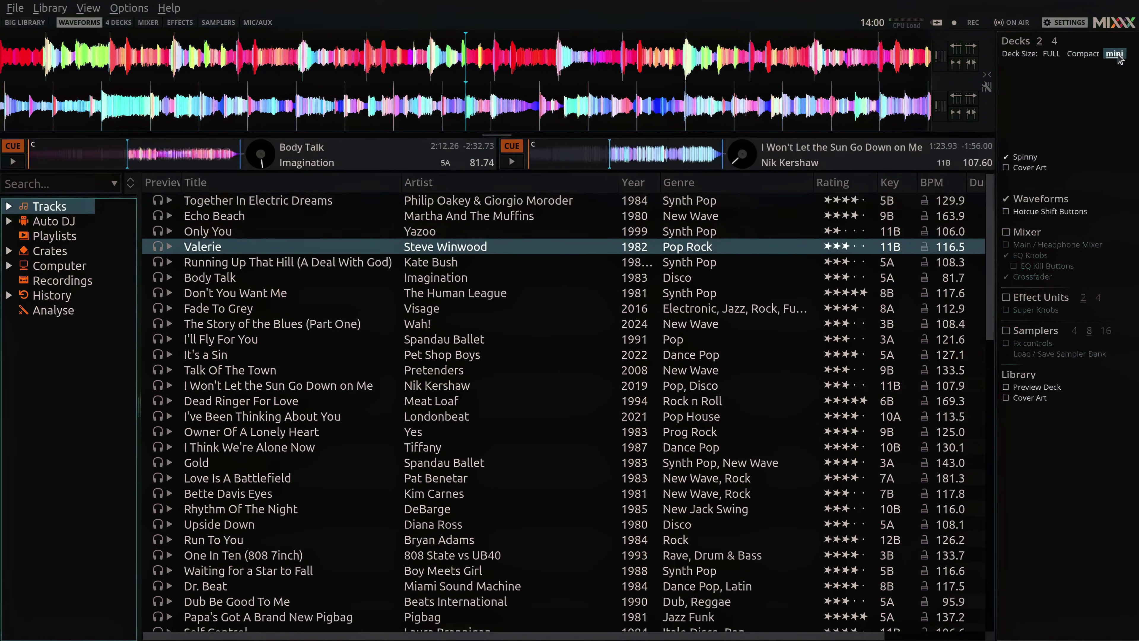
click(1083, 54)
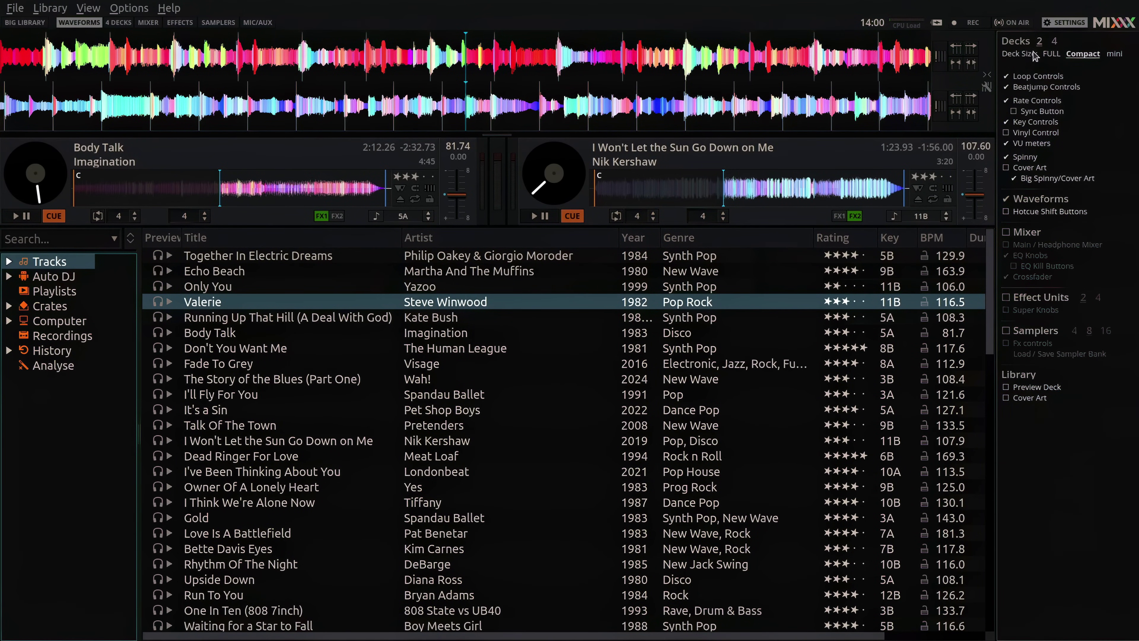
click(1018, 157)
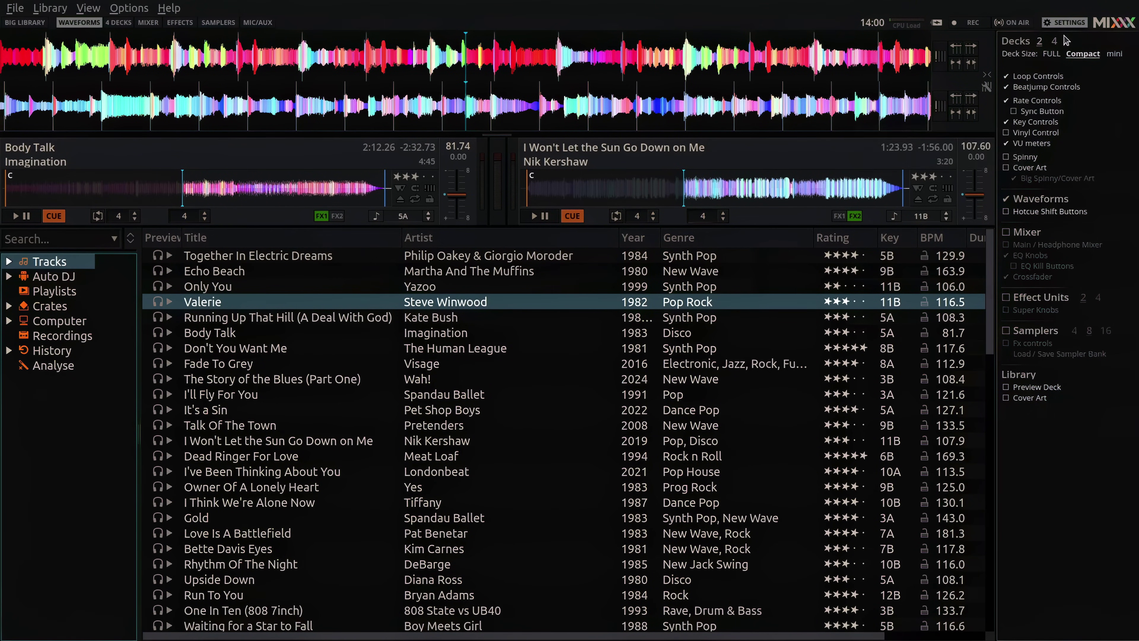
Step: Close the skin settings panel so decks and library span the full width
click(1070, 24)
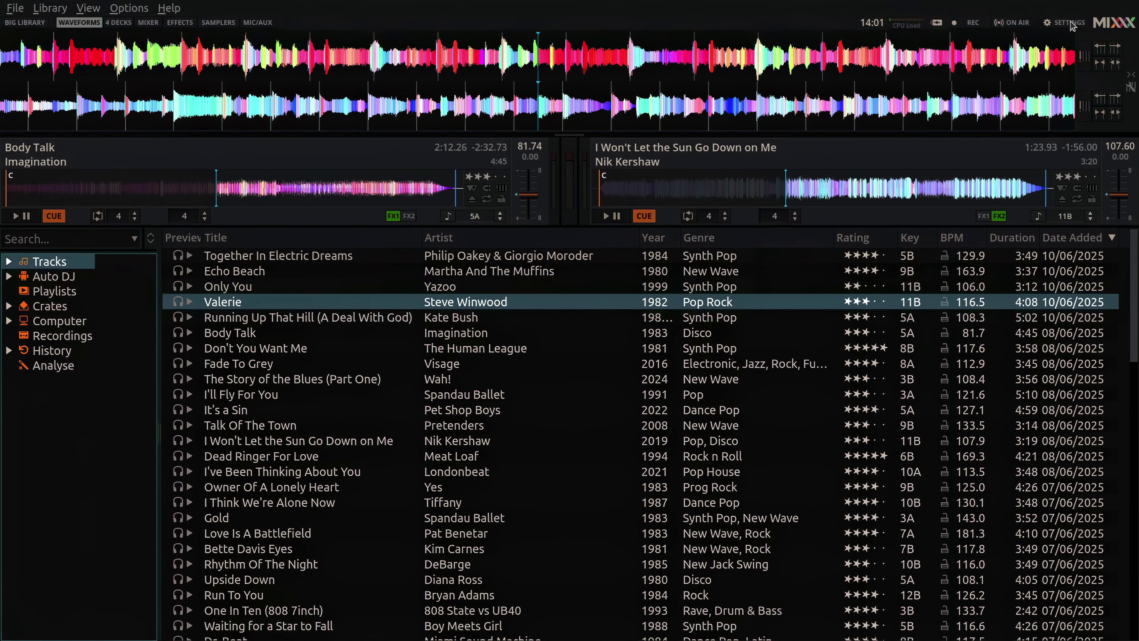
Step: Open Preferences on Sound Hardware and scroll to the Main and Headphones output rows
click(1070, 23)
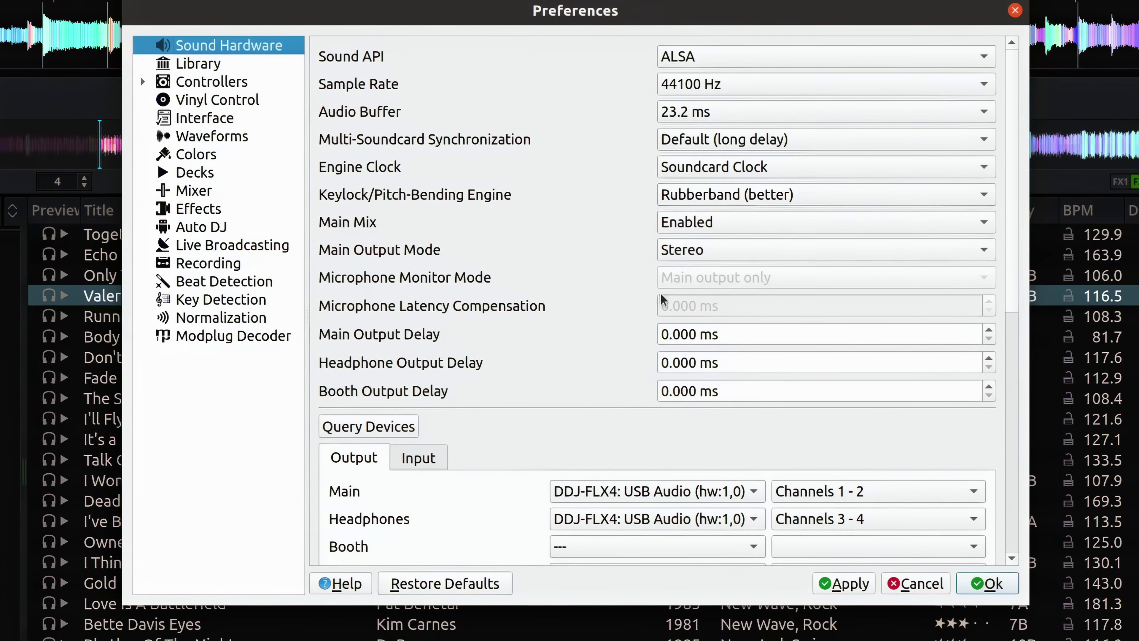
scroll(623, 506, down, 3)
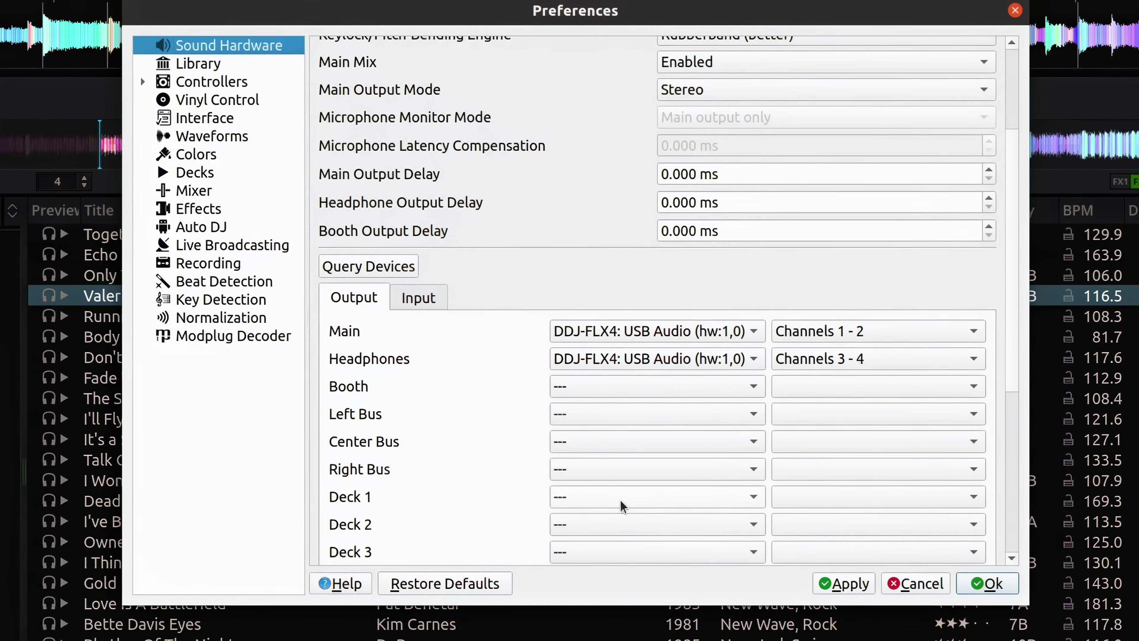
click(754, 333)
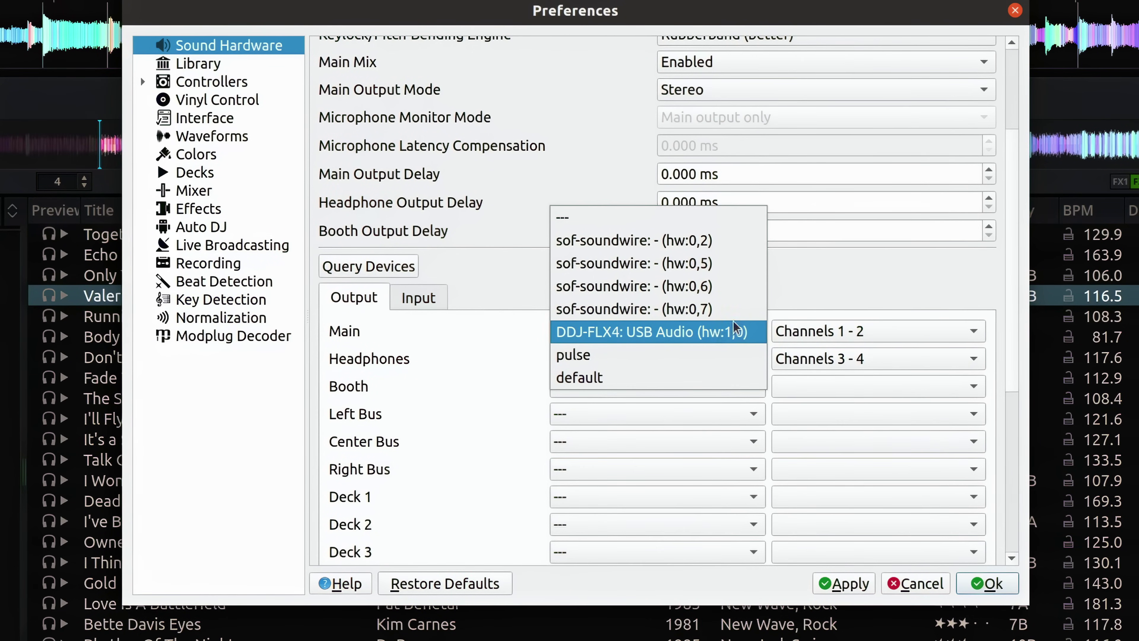
click(736, 331)
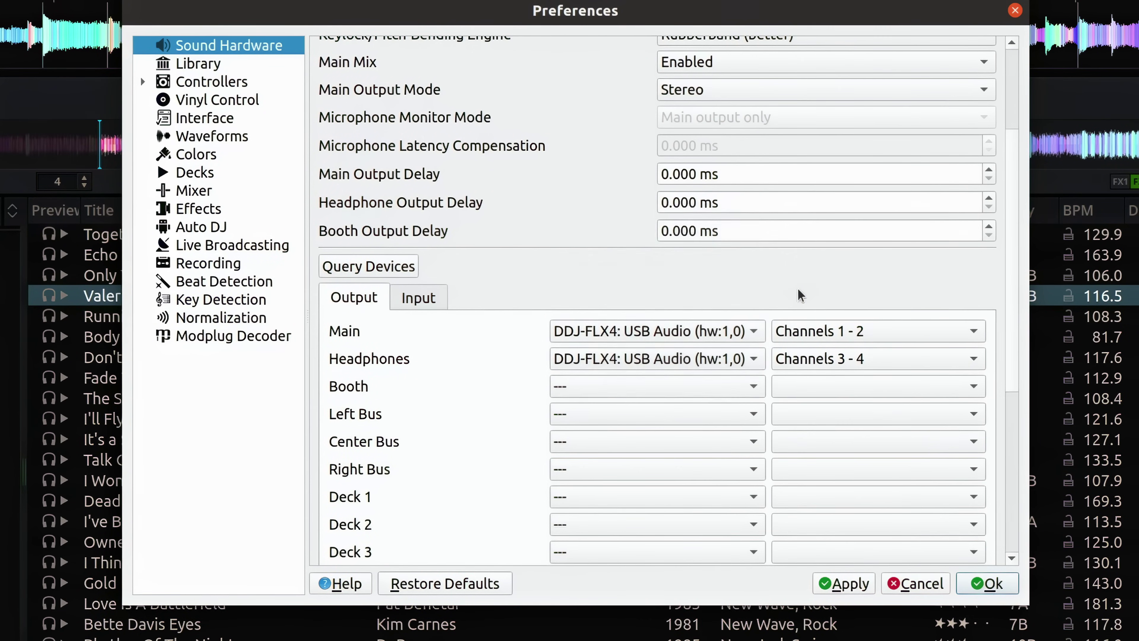
click(974, 332)
click(974, 333)
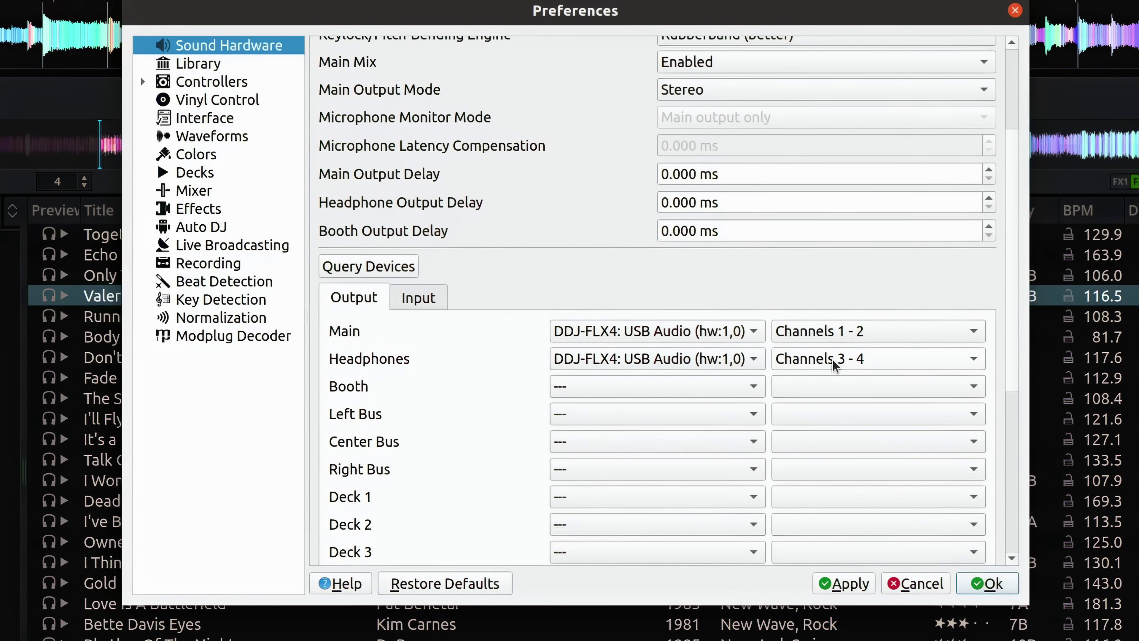
click(973, 358)
click(974, 361)
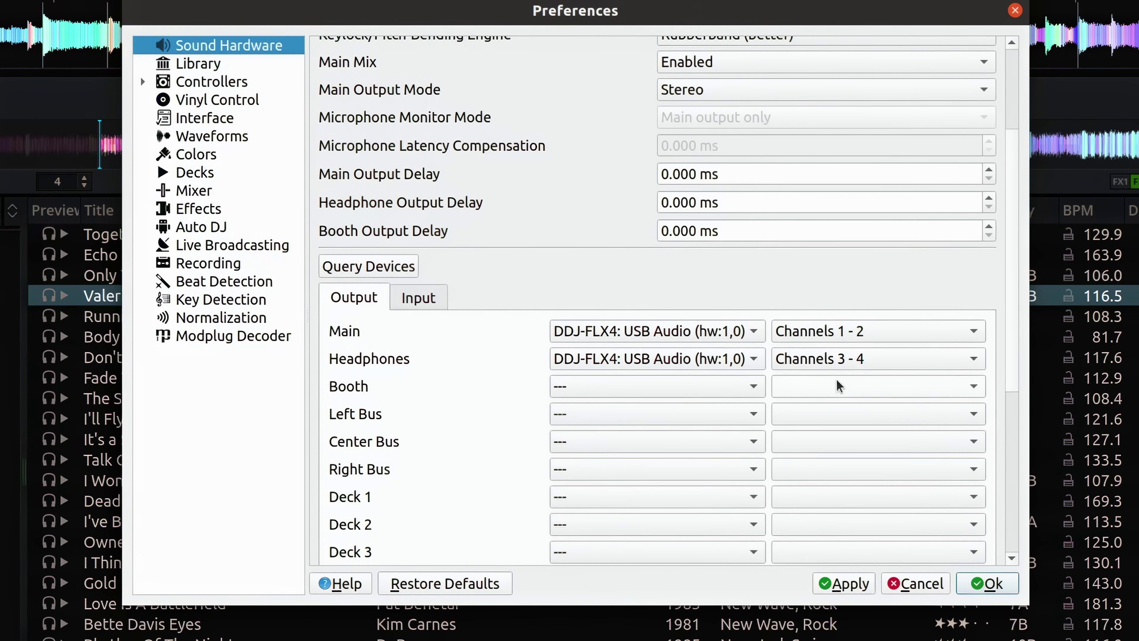
Step: Set the Headphones output to Channel 4, keeping Main on DDJ-FLX4 Channels 1 - 2
scroll(838, 386, up, 2)
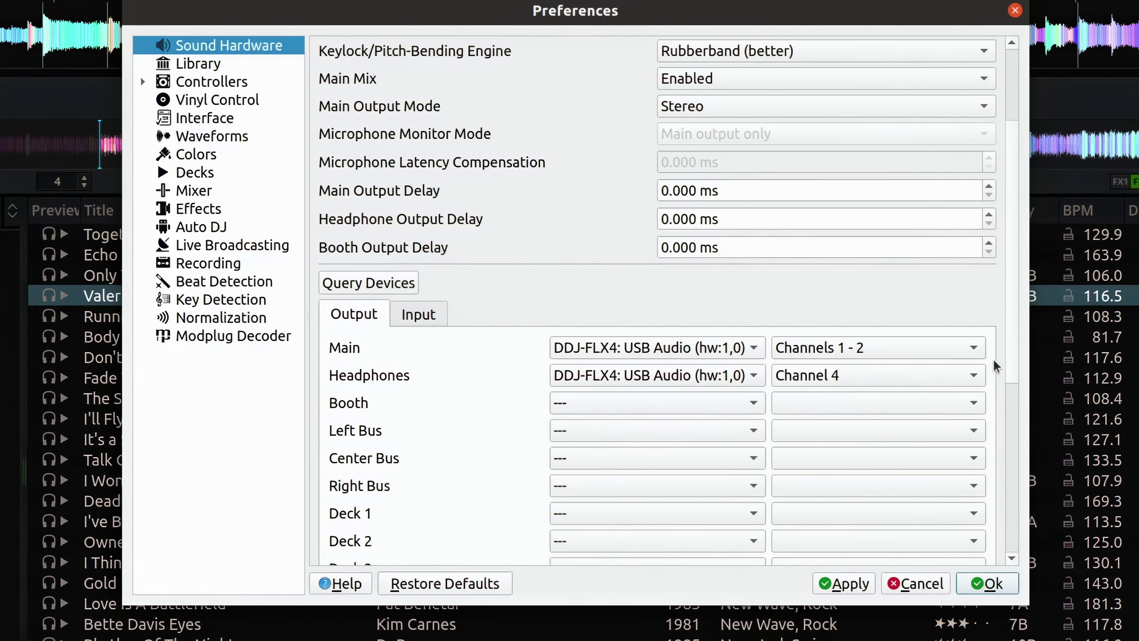
drag(1011, 275, 1024, 131)
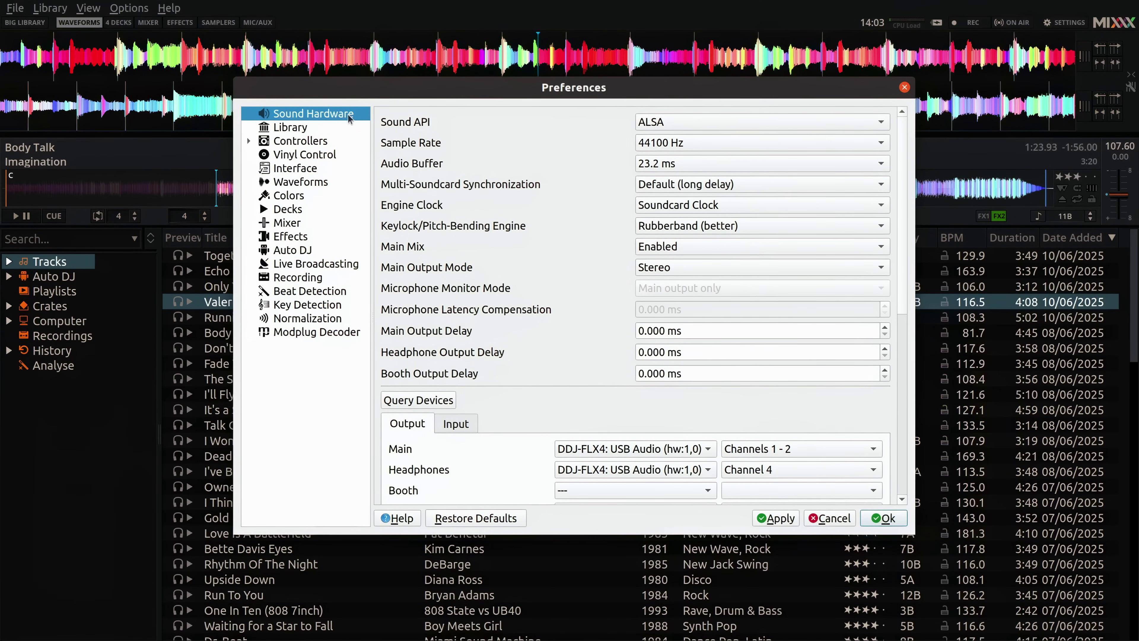
Step: On the Library page, start adding a music directory from the Music folder
click(299, 129)
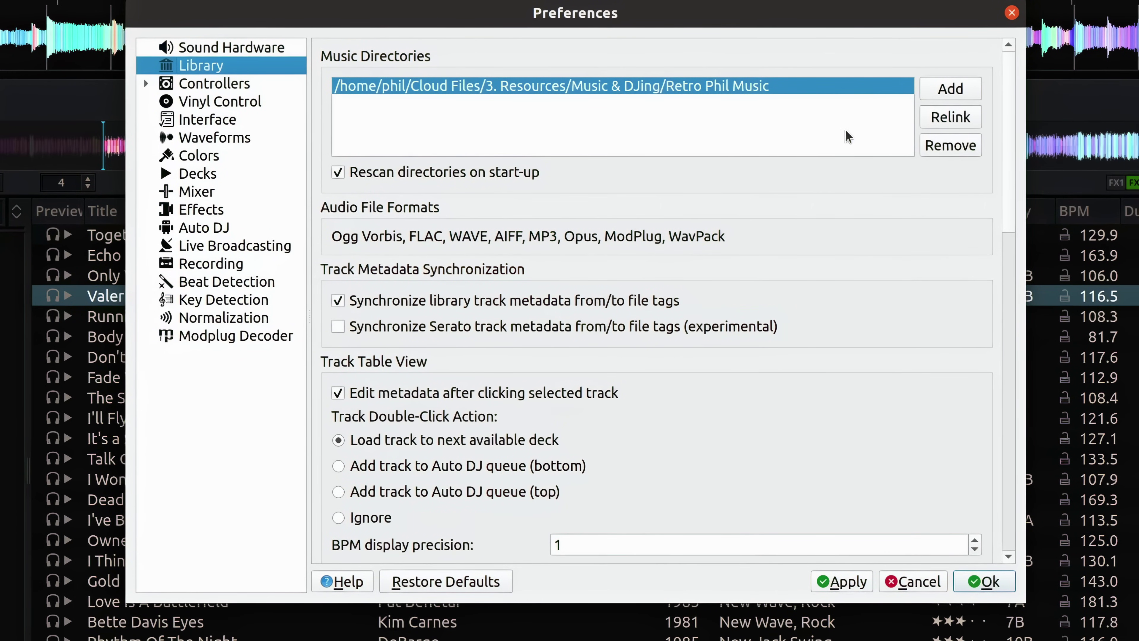
click(947, 93)
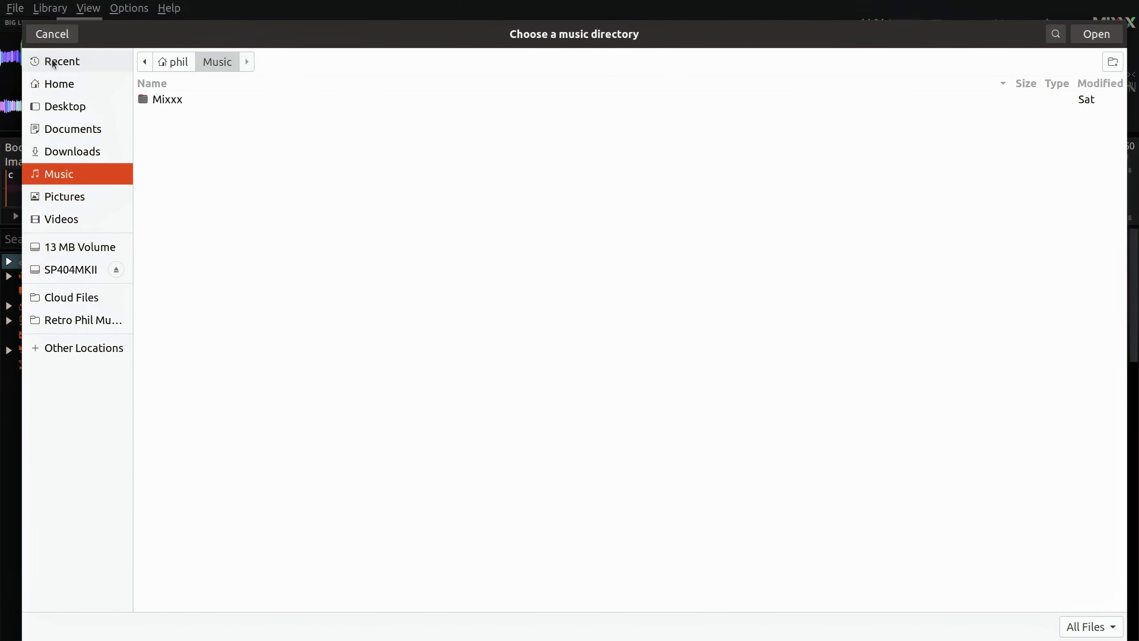
Step: Cancel the music directory picker, leaving the single existing library folder
click(61, 34)
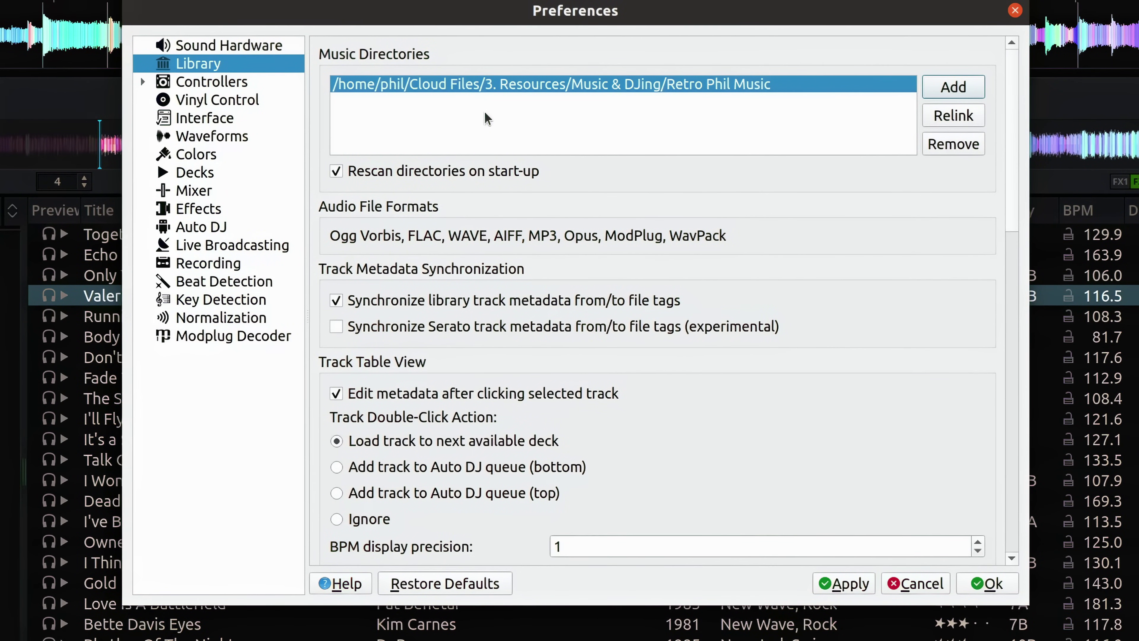
scroll(630, 313, down, 5)
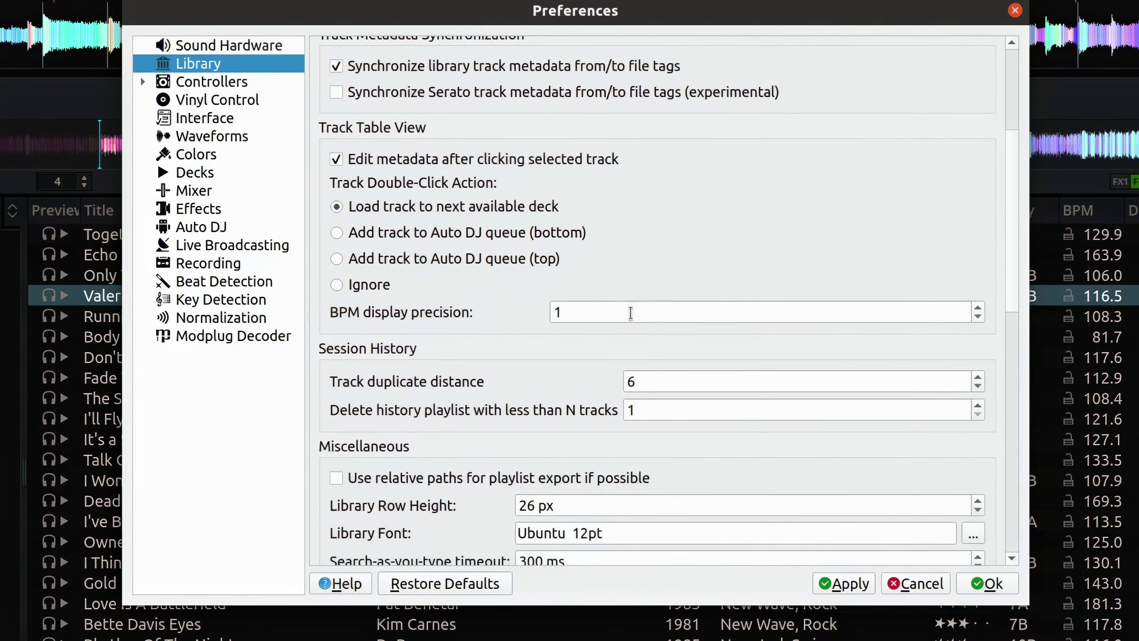
scroll(630, 311, down, 3)
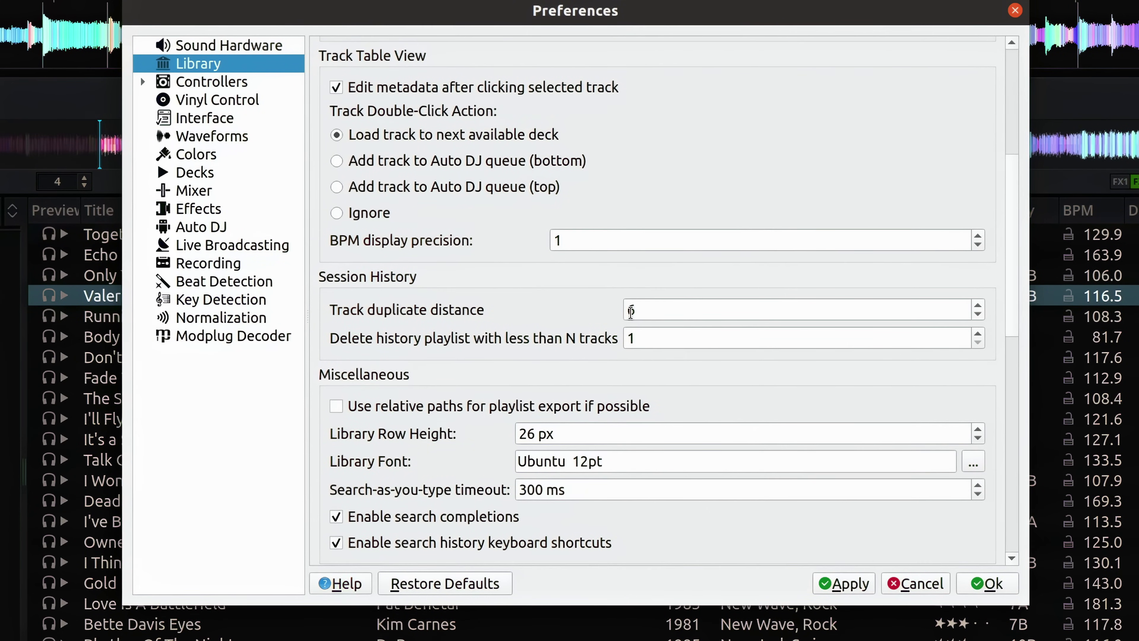
scroll(629, 312, down, 5)
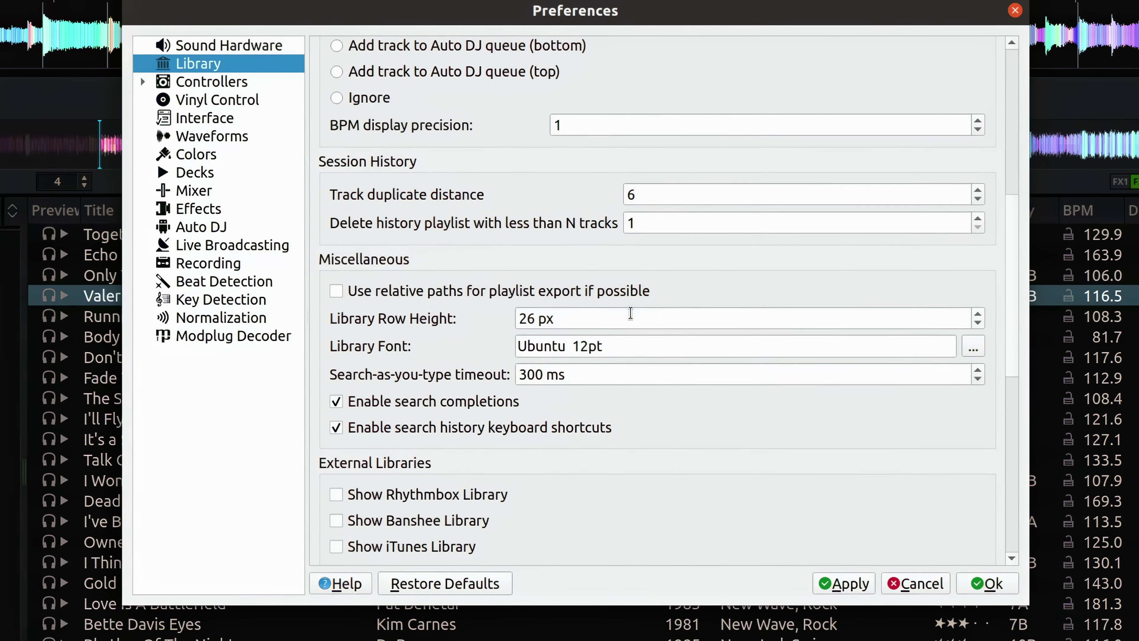
scroll(630, 313, down, 1)
scroll(630, 312, up, 1)
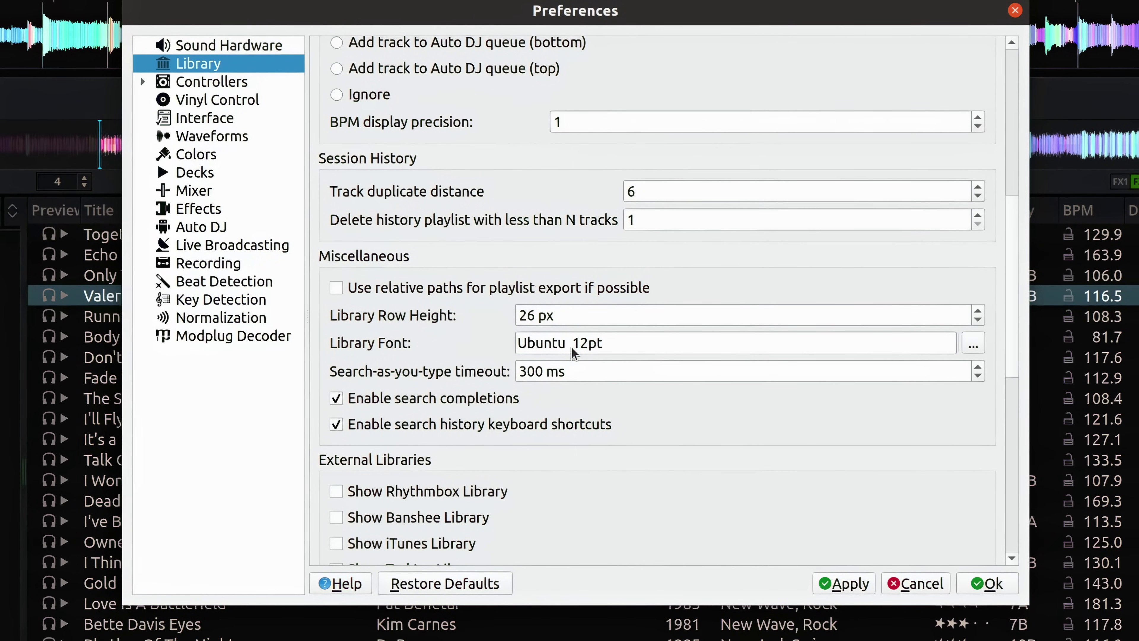
scroll(573, 352, down, 5)
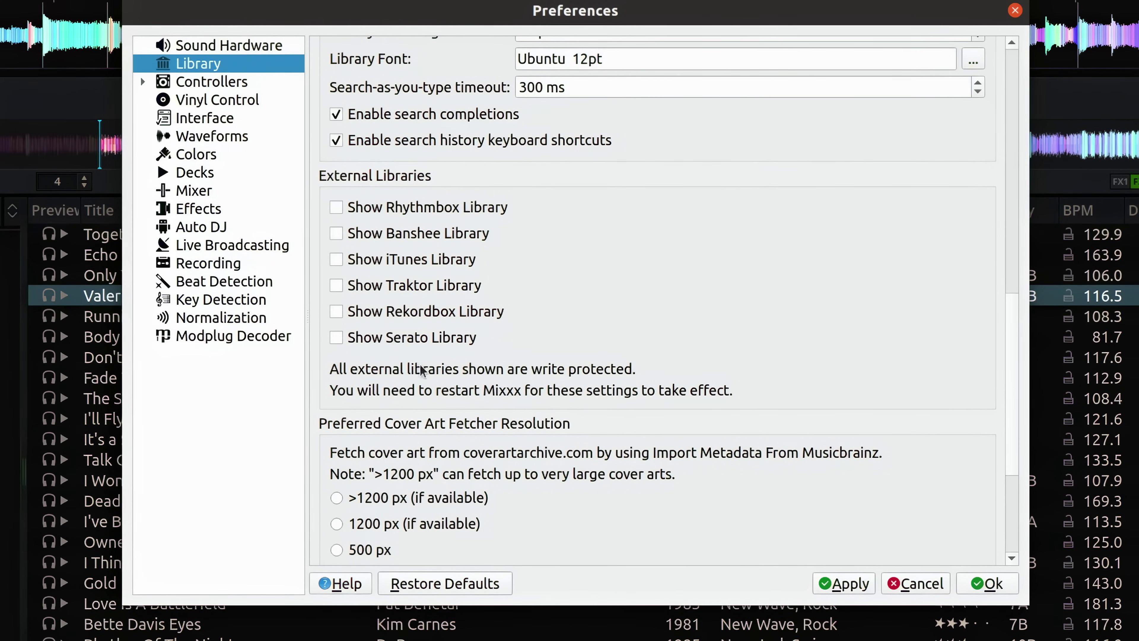
scroll(452, 365, up, 10)
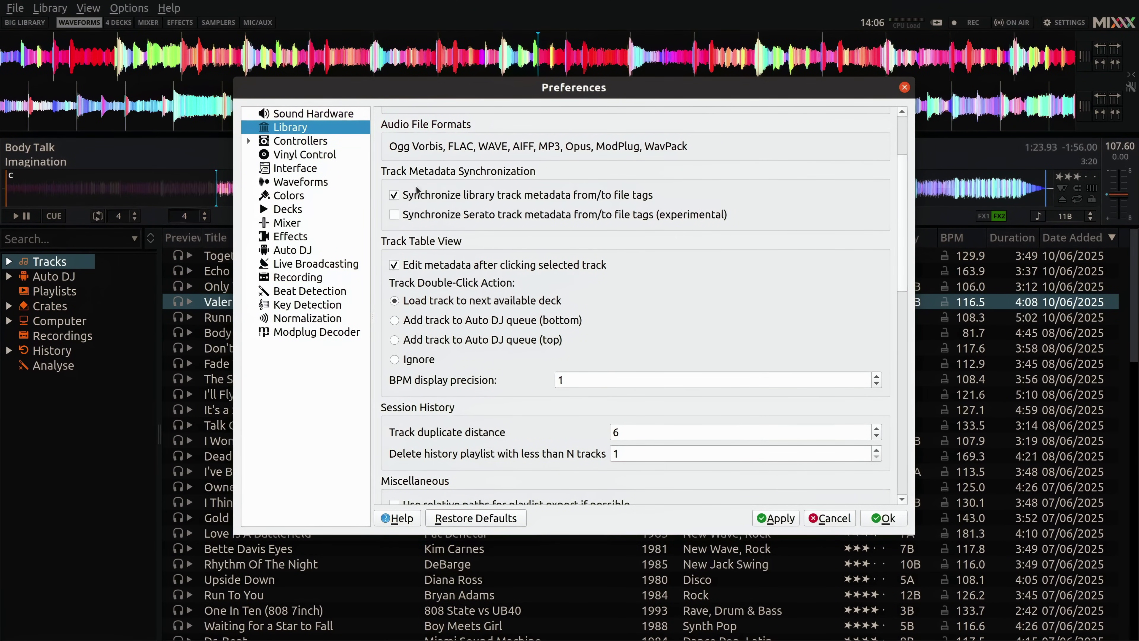
Step: Show the Controllers page listing the two DDJ-FLX4 devices
click(295, 142)
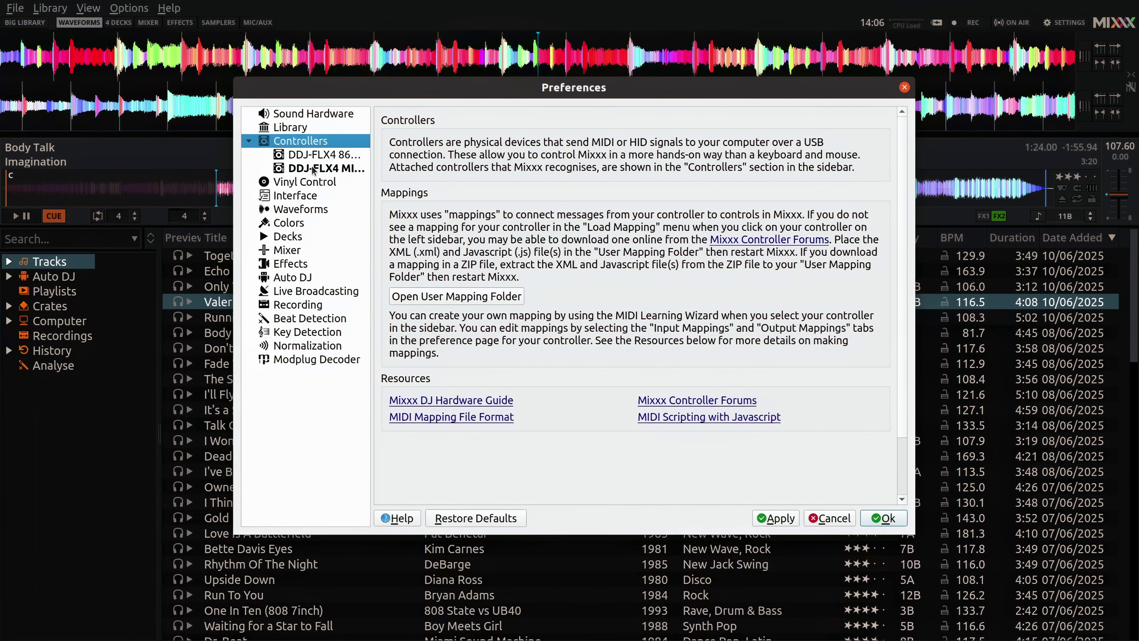
Step: Check the DDJ-FLX4 HID entry, then view DDJ-FLX4 MIDI 1 with its Pioneer DDJ-FLX4 mapping
click(313, 169)
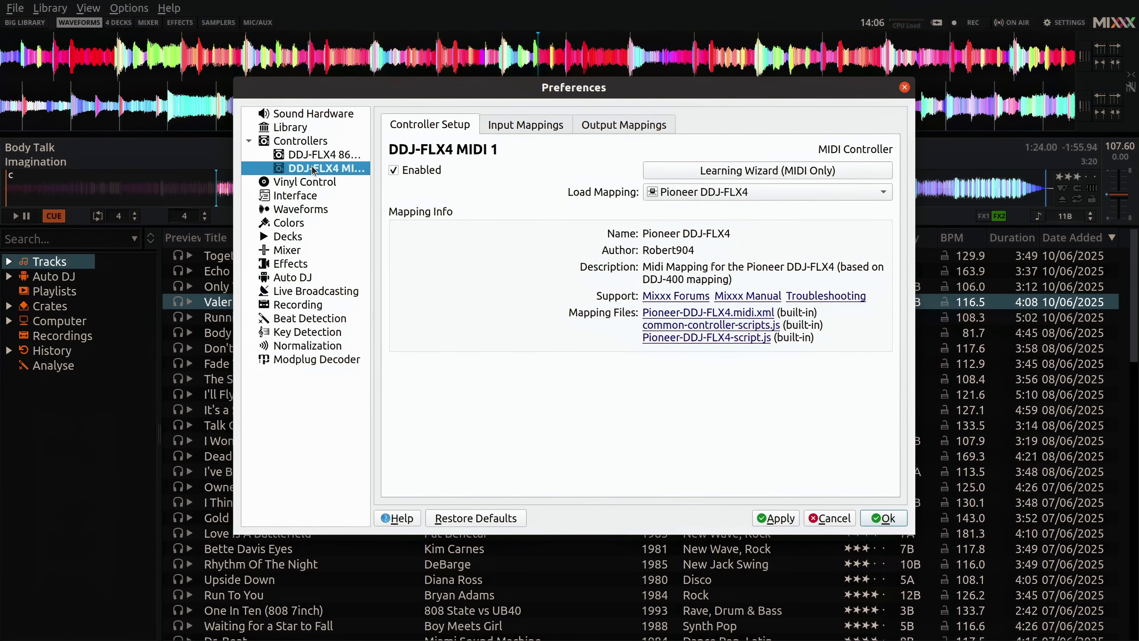
click(314, 157)
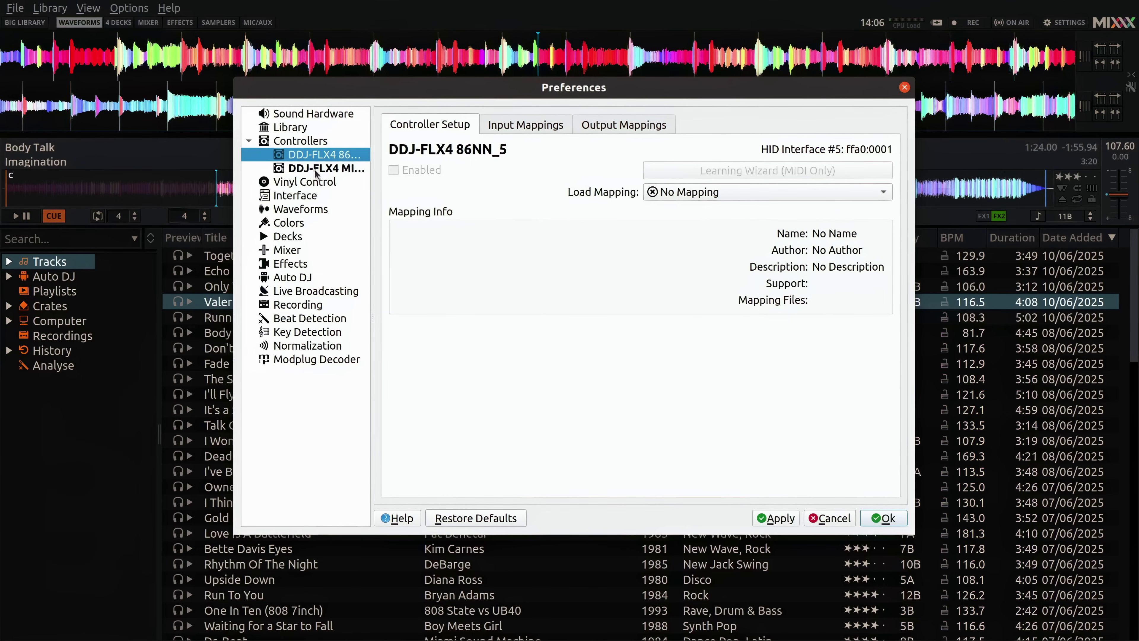
click(316, 171)
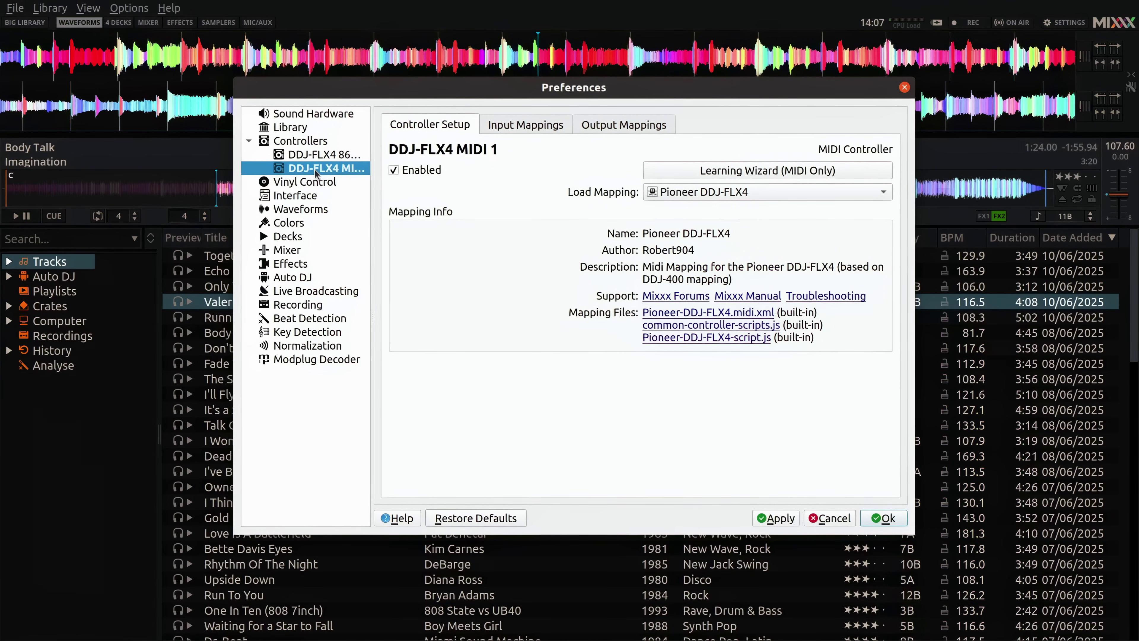
click(826, 196)
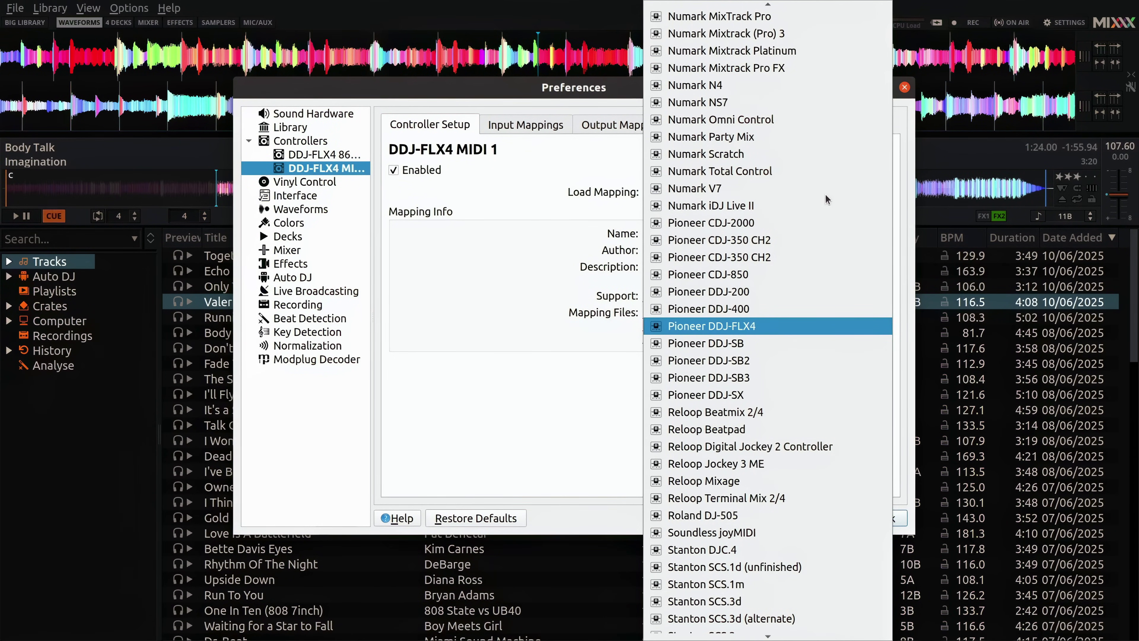
scroll(790, 206, up, 6)
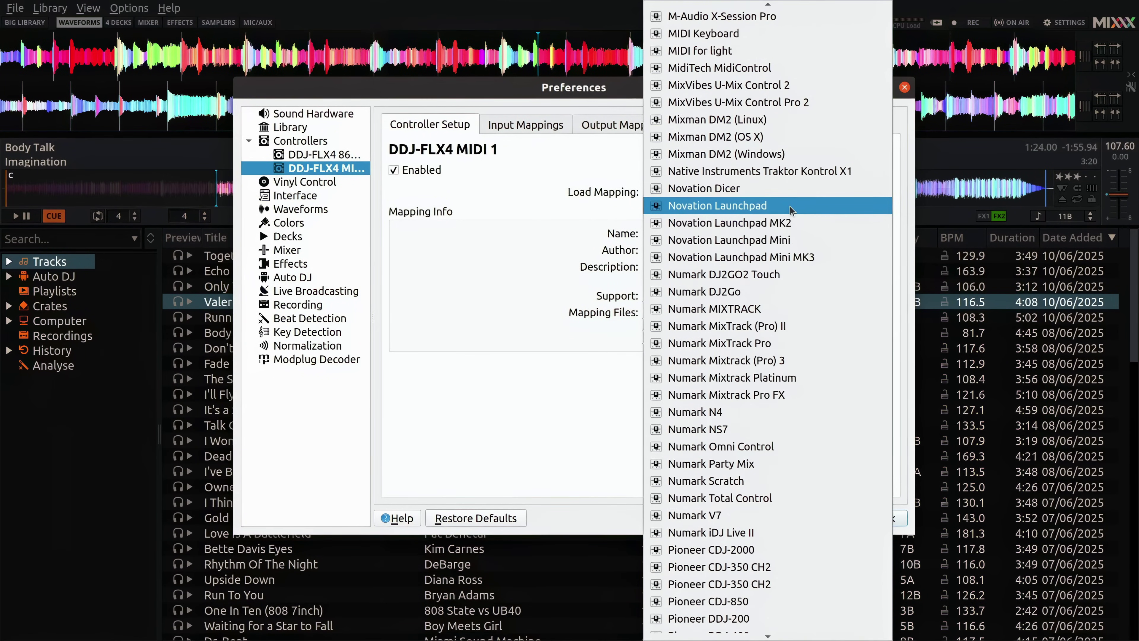
scroll(790, 209, down, 9)
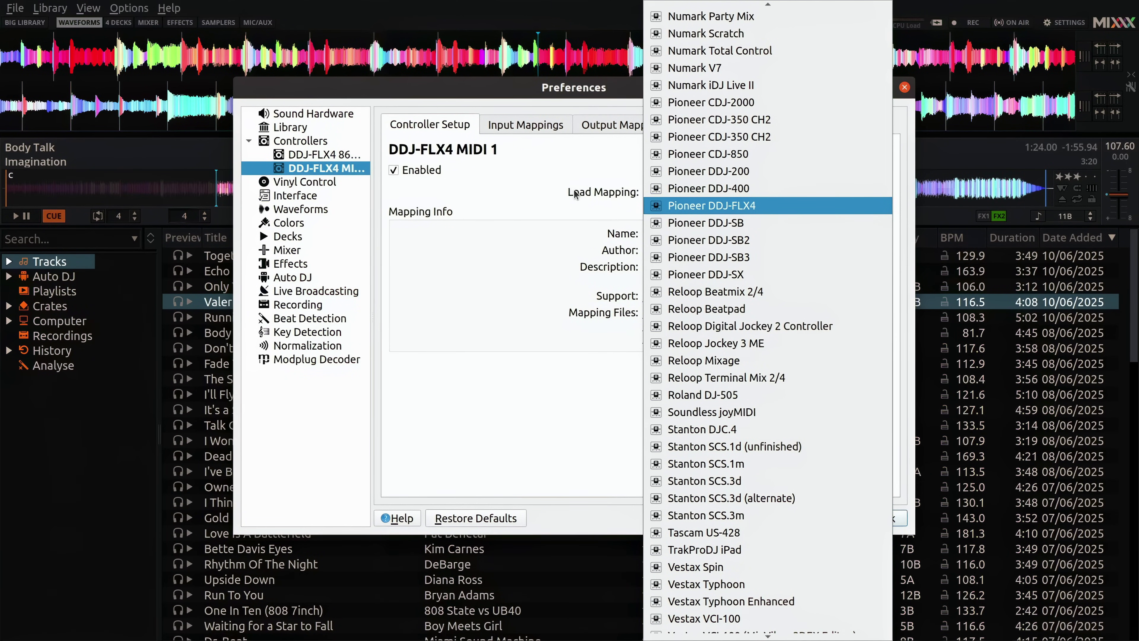
click(727, 207)
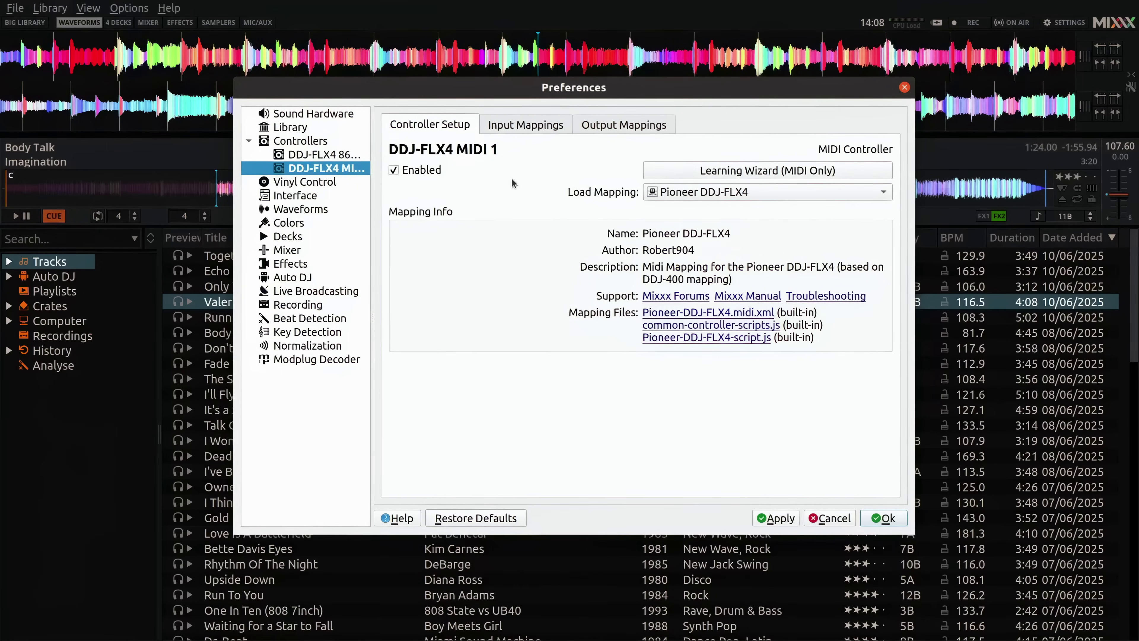
Step: Show the Interface page, keep the LateNight skin, and scroll down to Miscellaneous
click(294, 199)
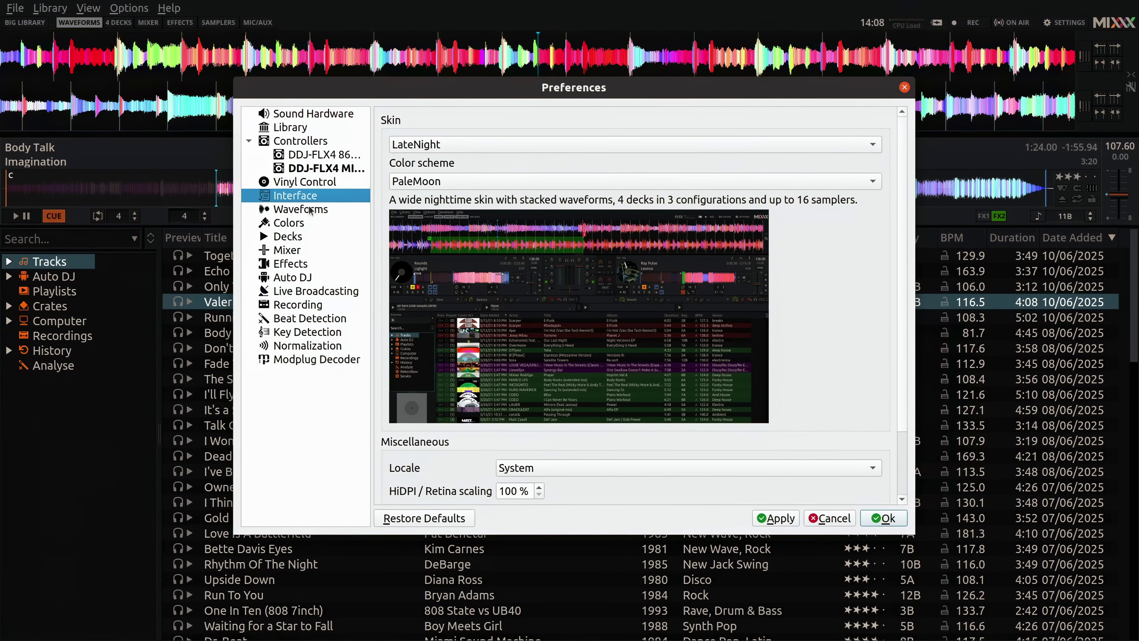
click(520, 146)
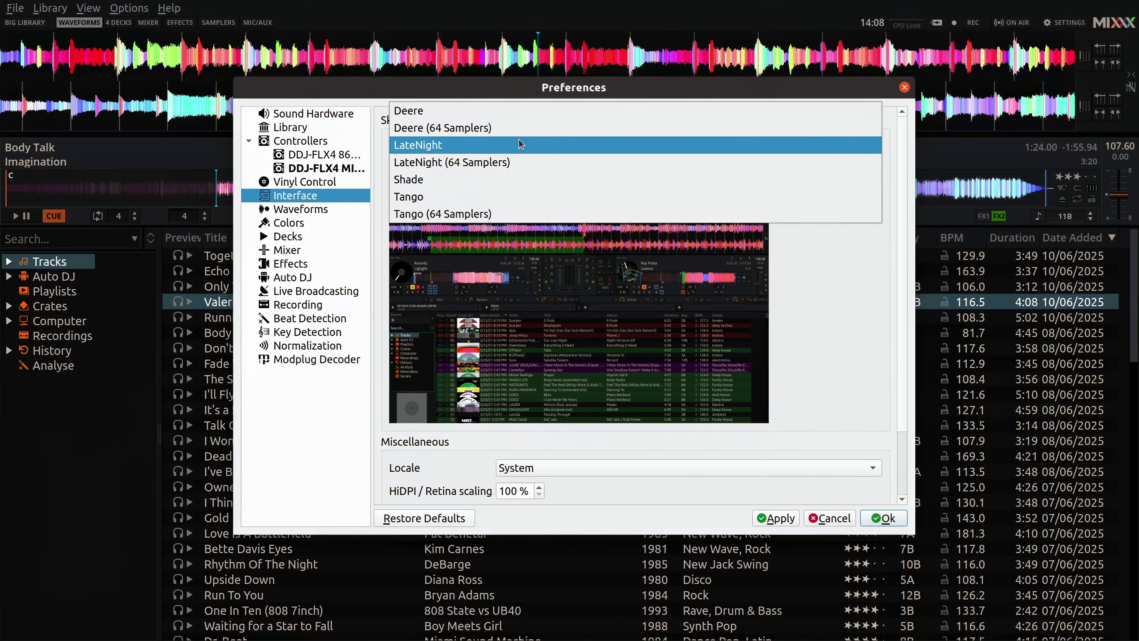
click(891, 152)
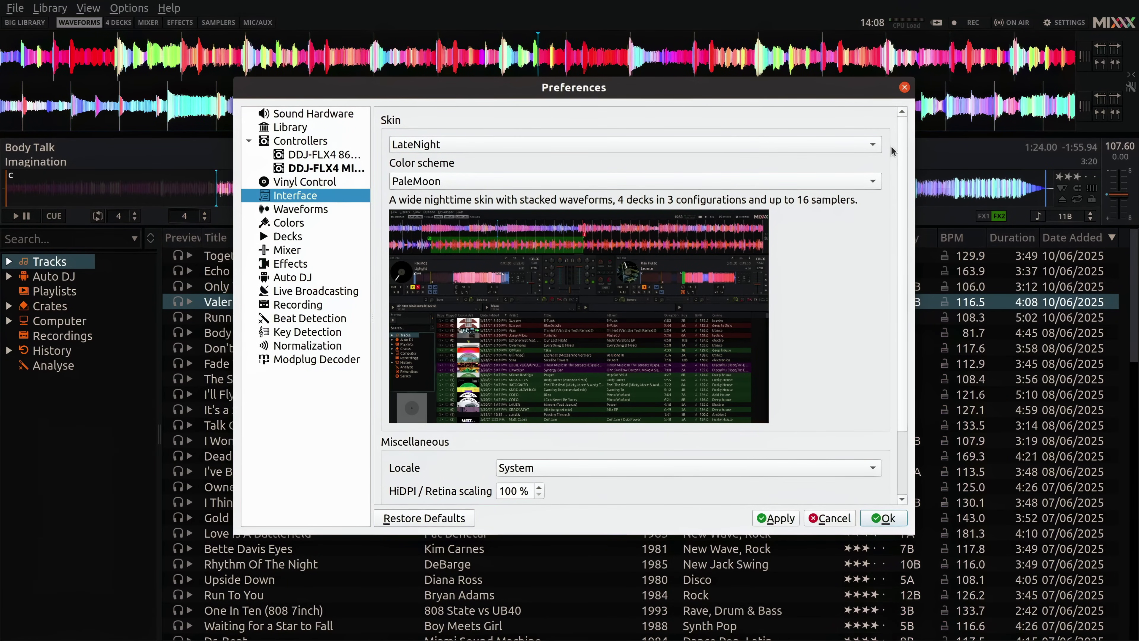
scroll(814, 275, down, 3)
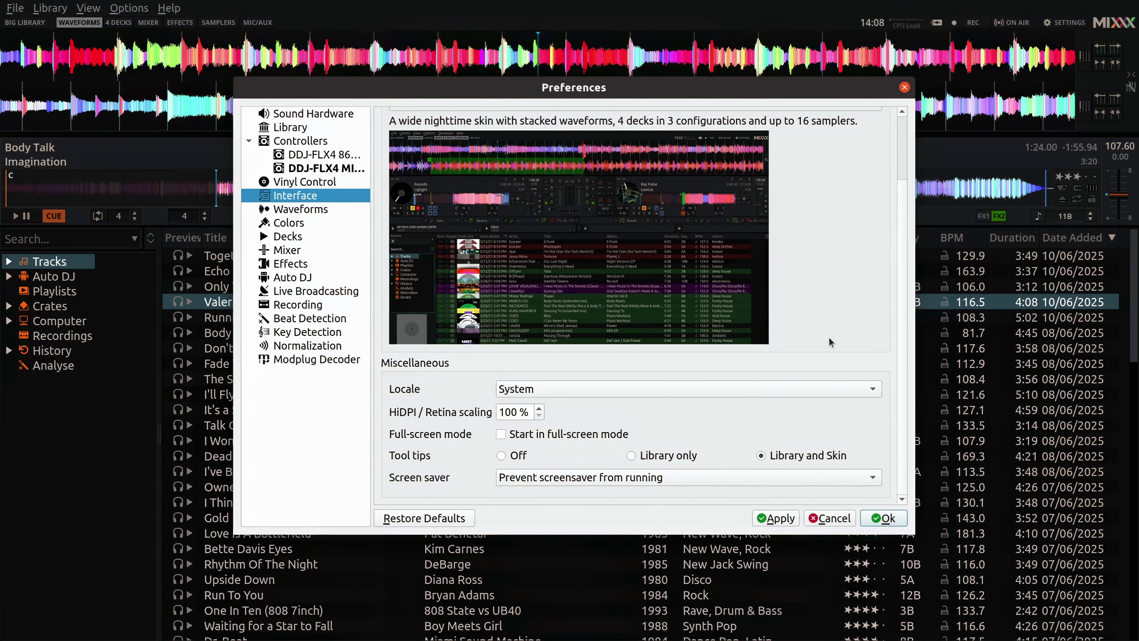
Step: Show the Decks page and open the Cue mode list, which is on Mixxx mode
click(292, 238)
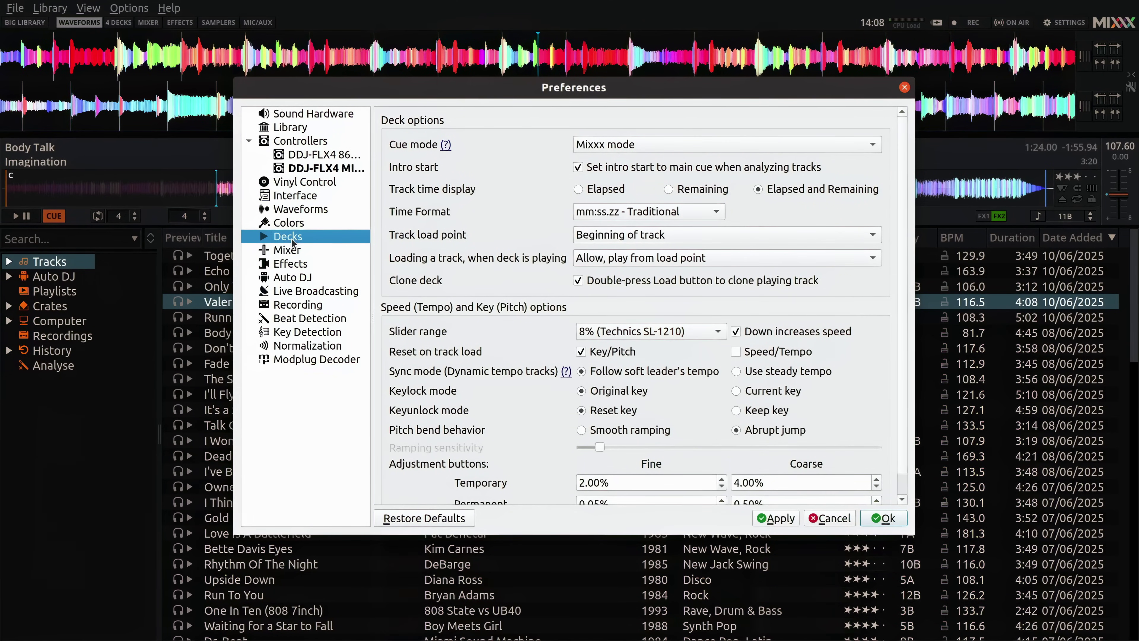
click(871, 146)
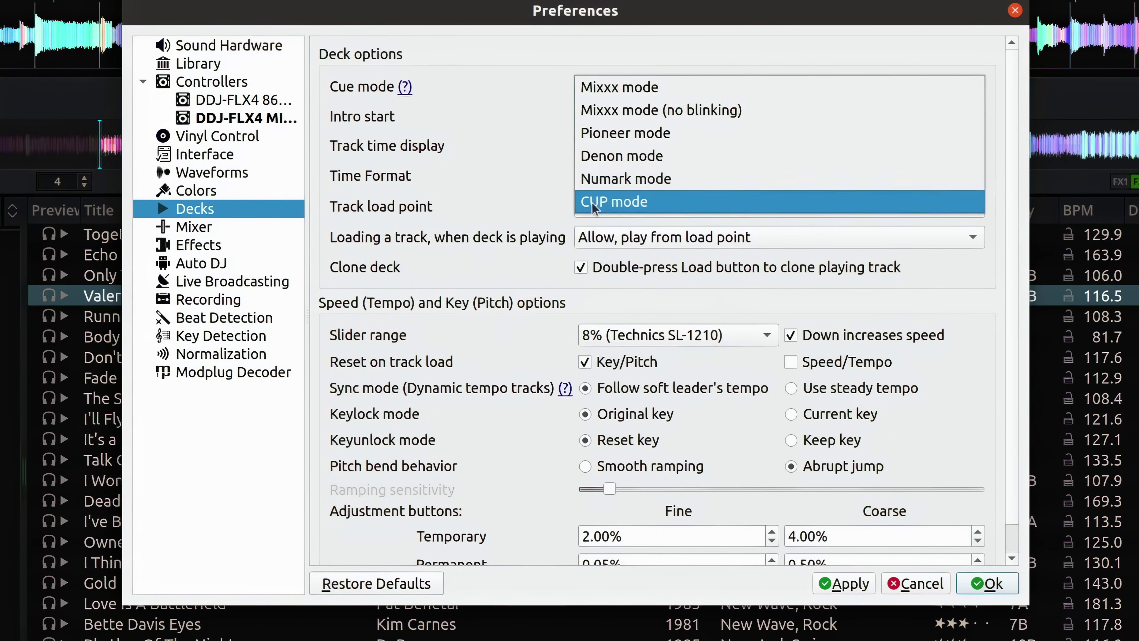
Step: Keep Mixxx cue mode, then review Mixer, Effects, Auto DJ, Broadcasting, Recording and Beat Detection
click(230, 236)
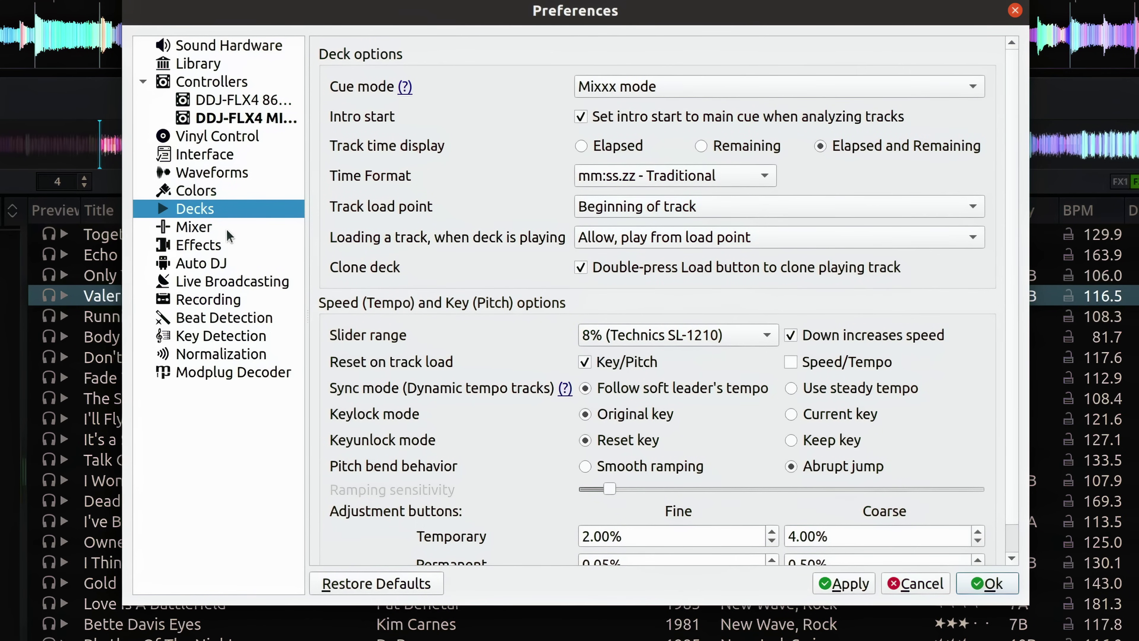
click(204, 228)
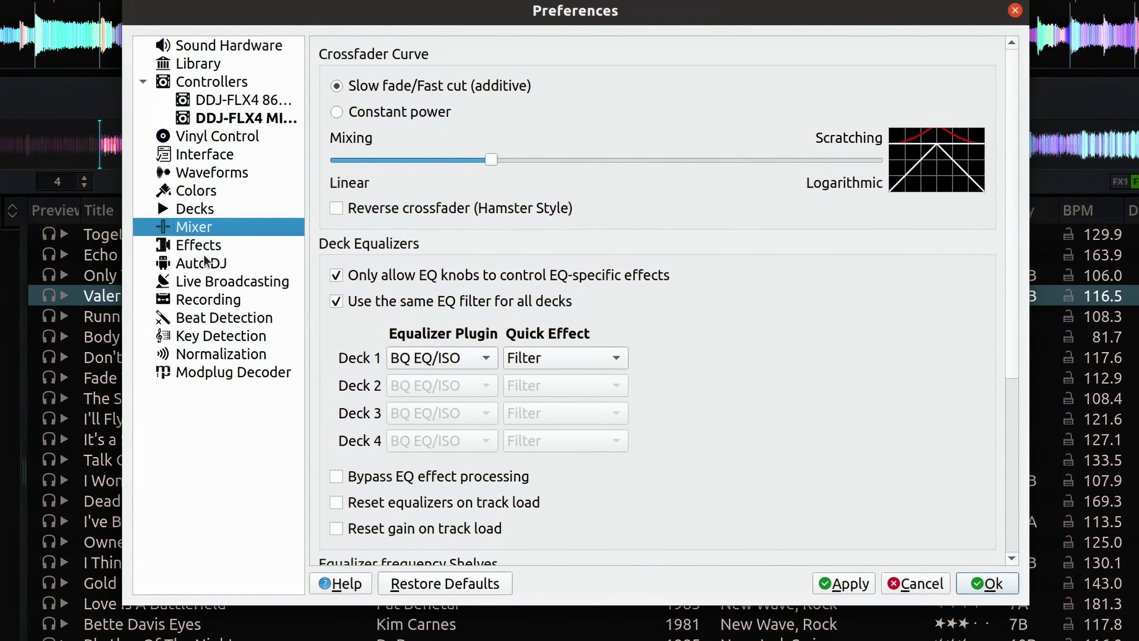
click(202, 245)
click(199, 264)
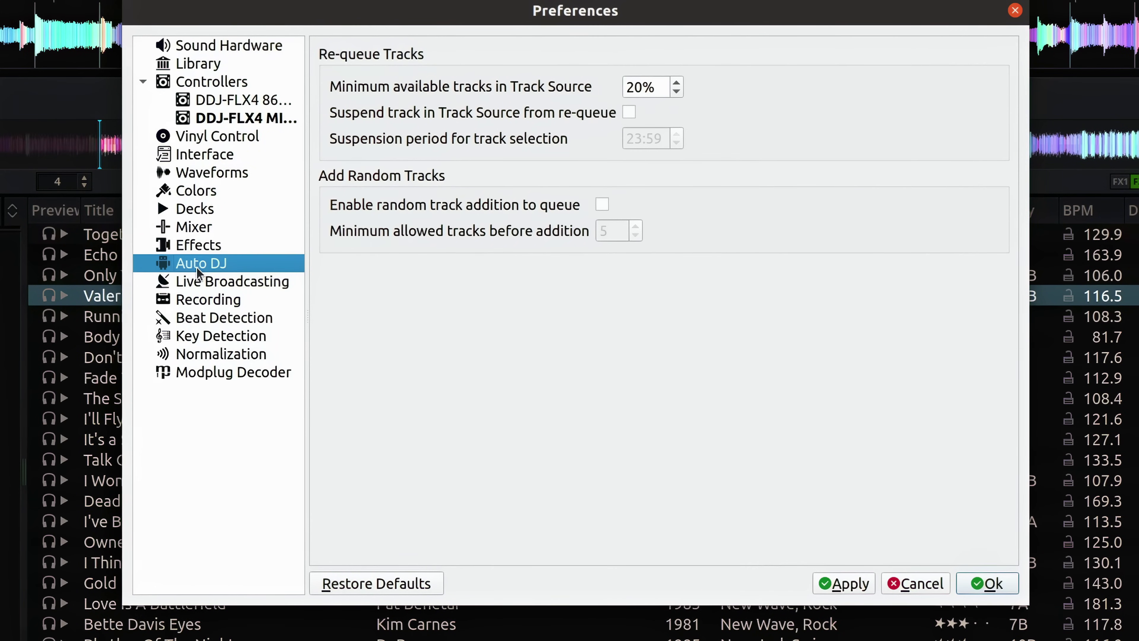
click(199, 281)
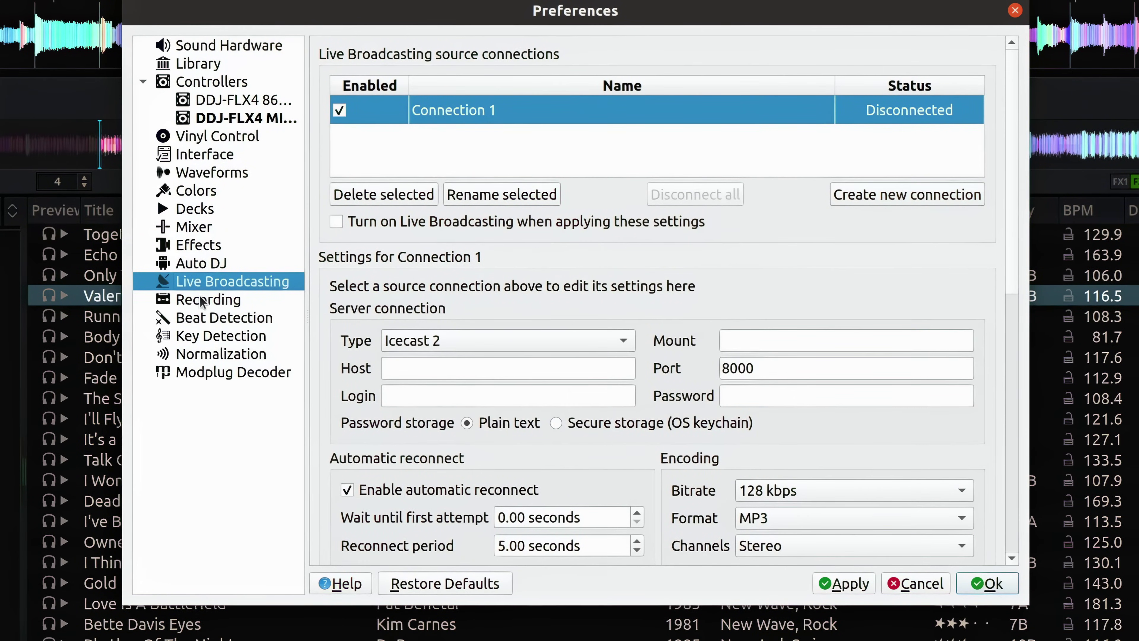
click(204, 306)
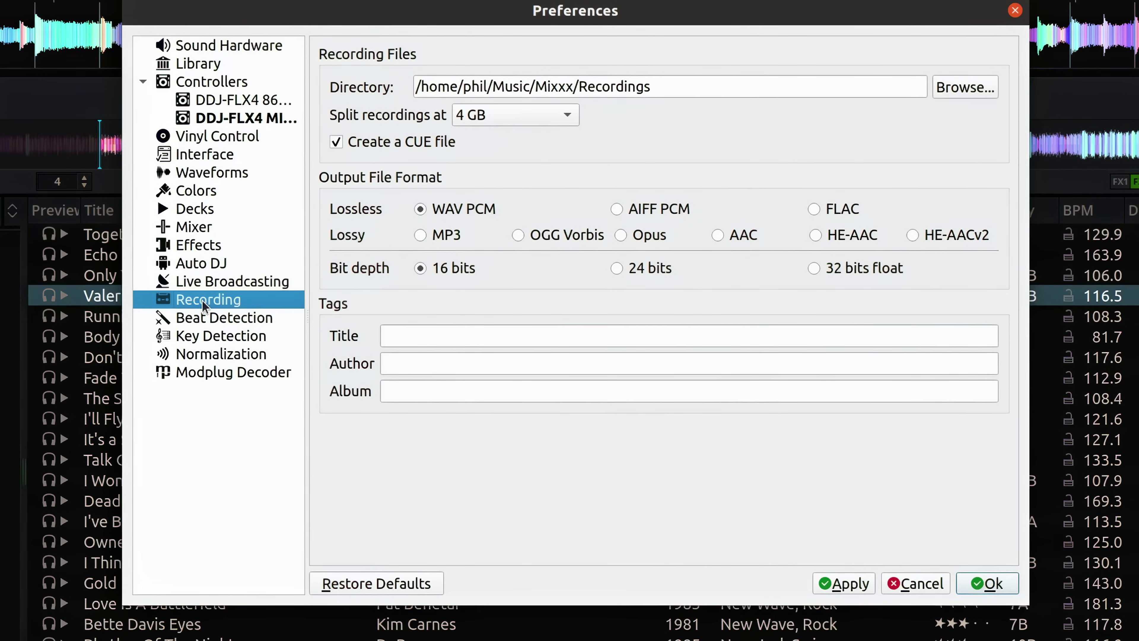
click(199, 320)
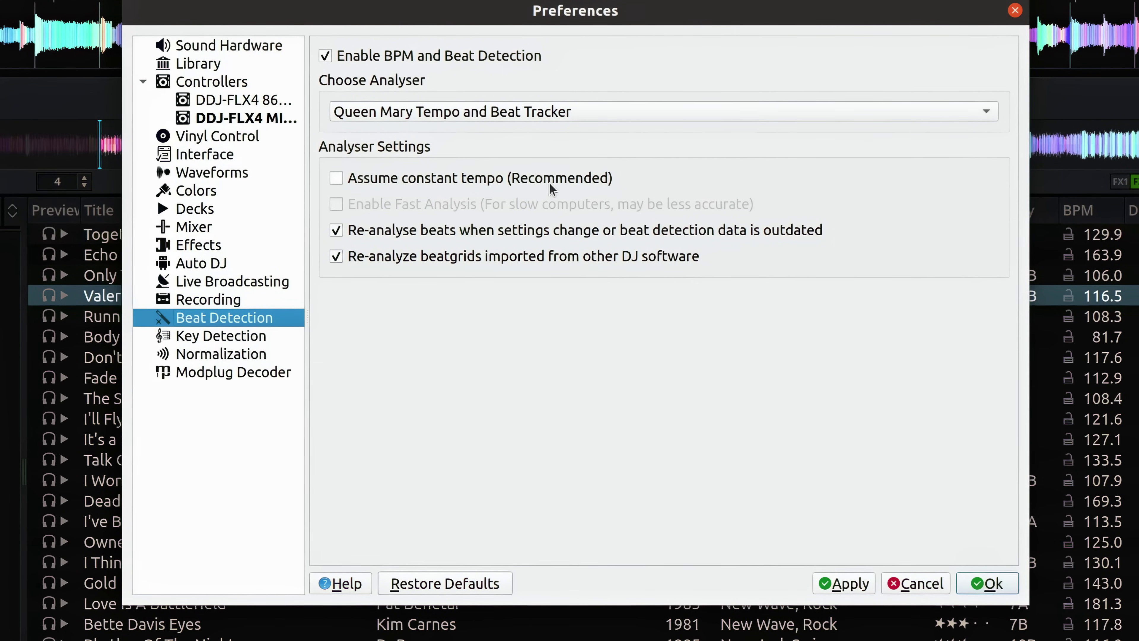
mouse_move(376, 191)
Step: Review the Key Detection preferences page
click(202, 341)
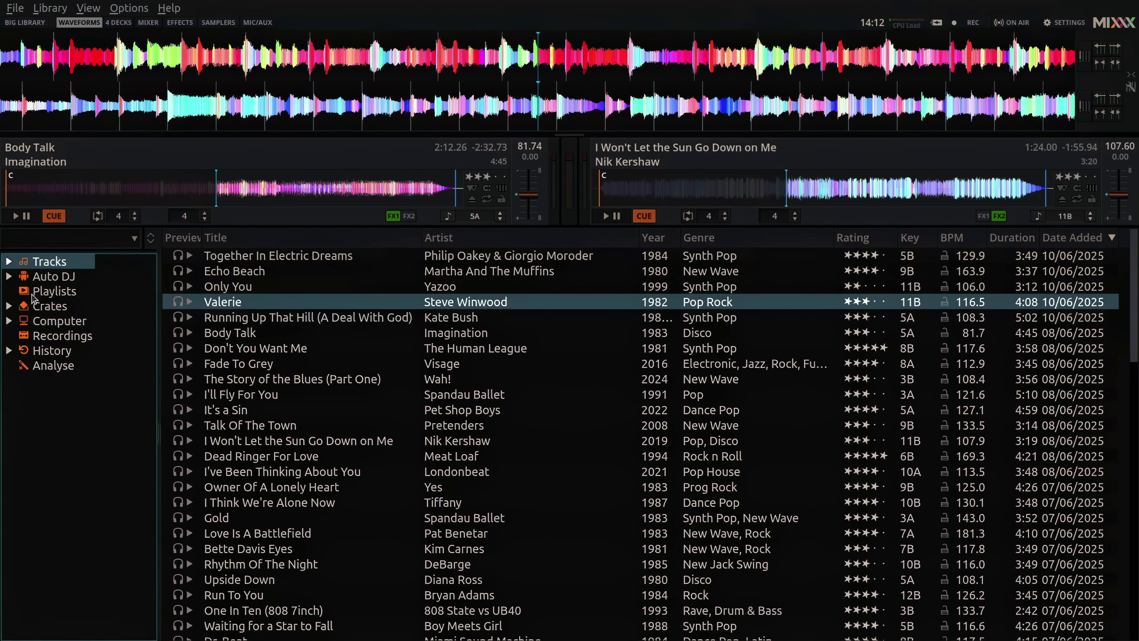
Step: Create a new crate from the Crates context menu, keeping the default name New Crate
right_click(40, 309)
click(77, 320)
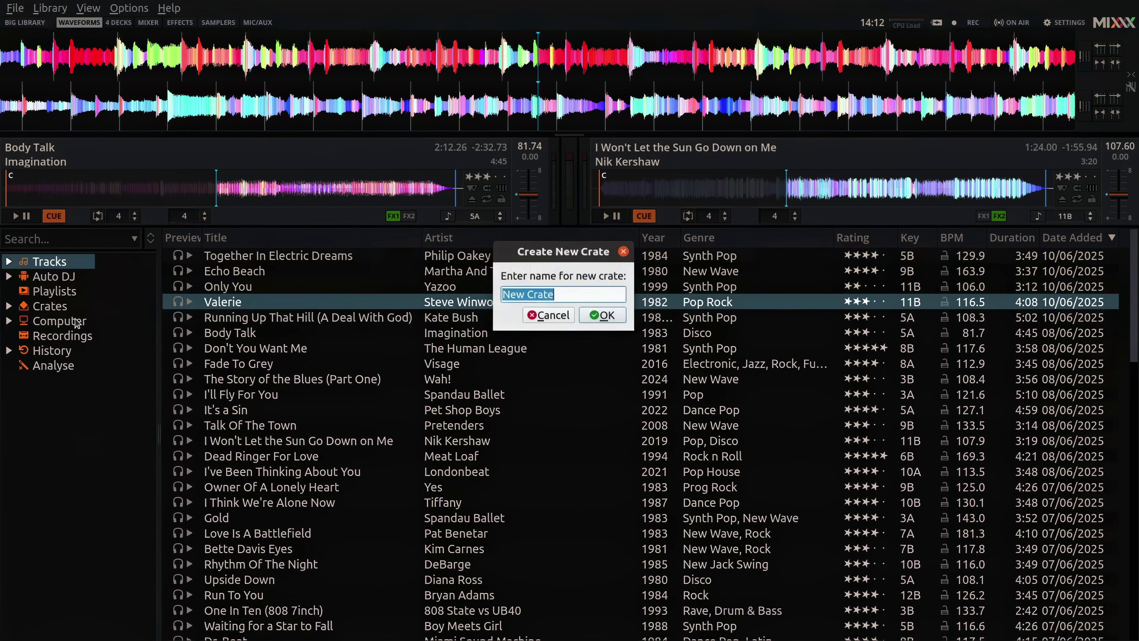
click(605, 316)
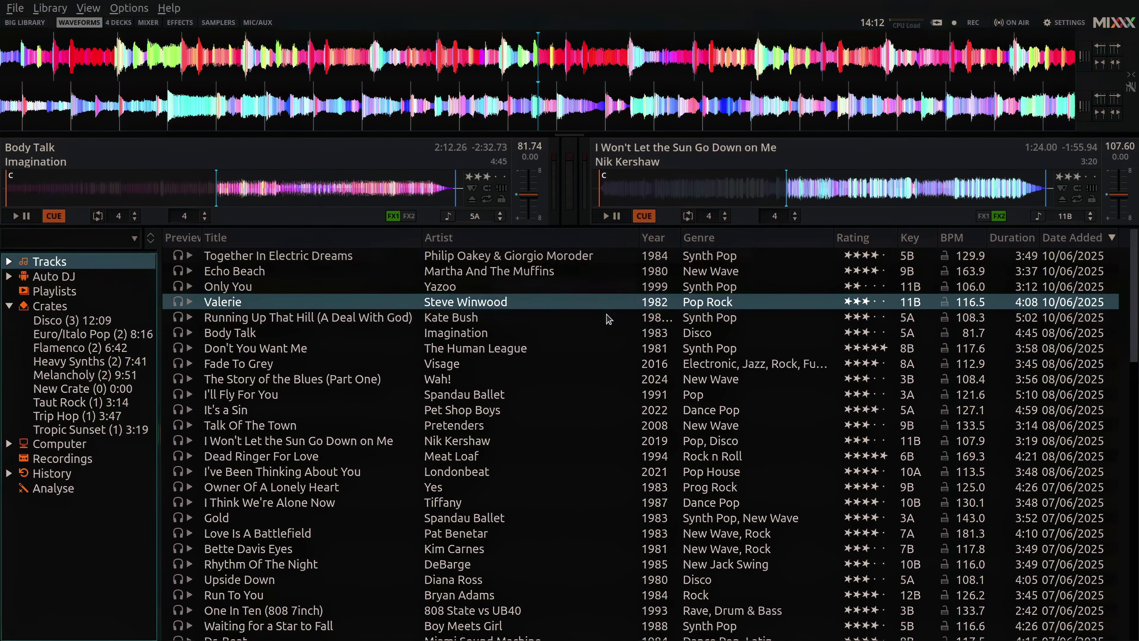
Step: Add Don't You Want Me from Tracks to New Crate and check its contents
click(70, 389)
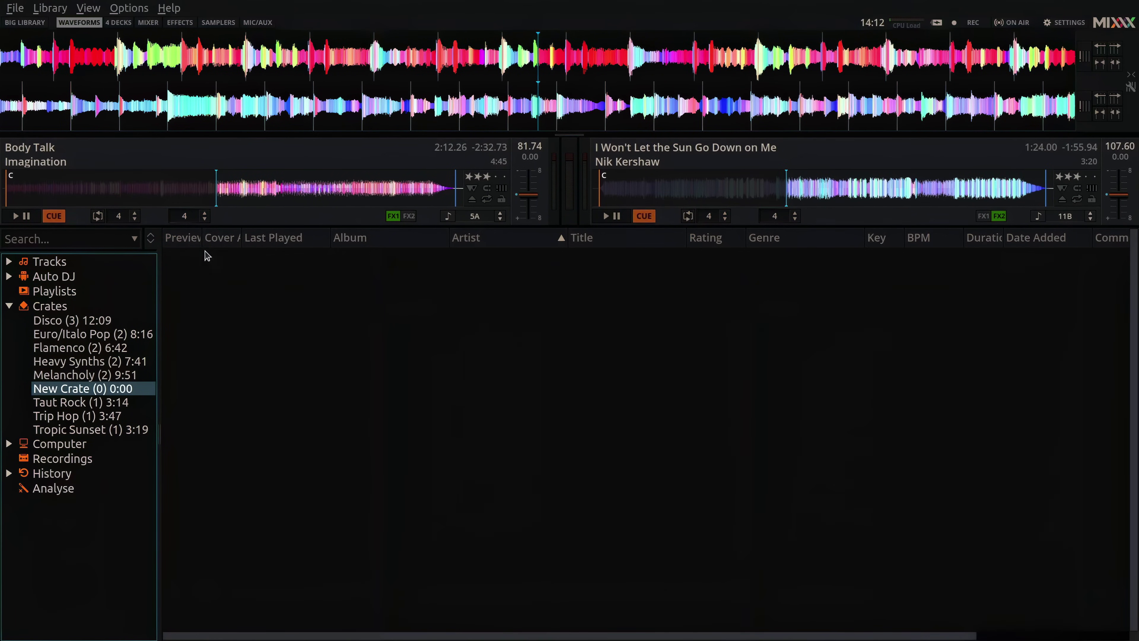
click(48, 263)
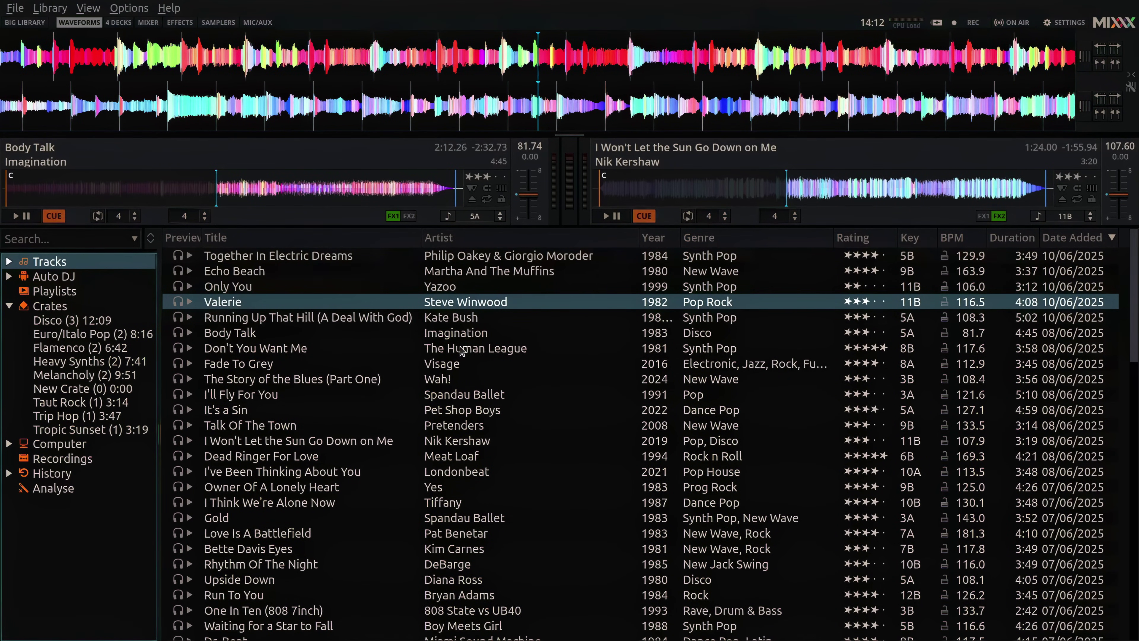
drag(461, 350, 60, 392)
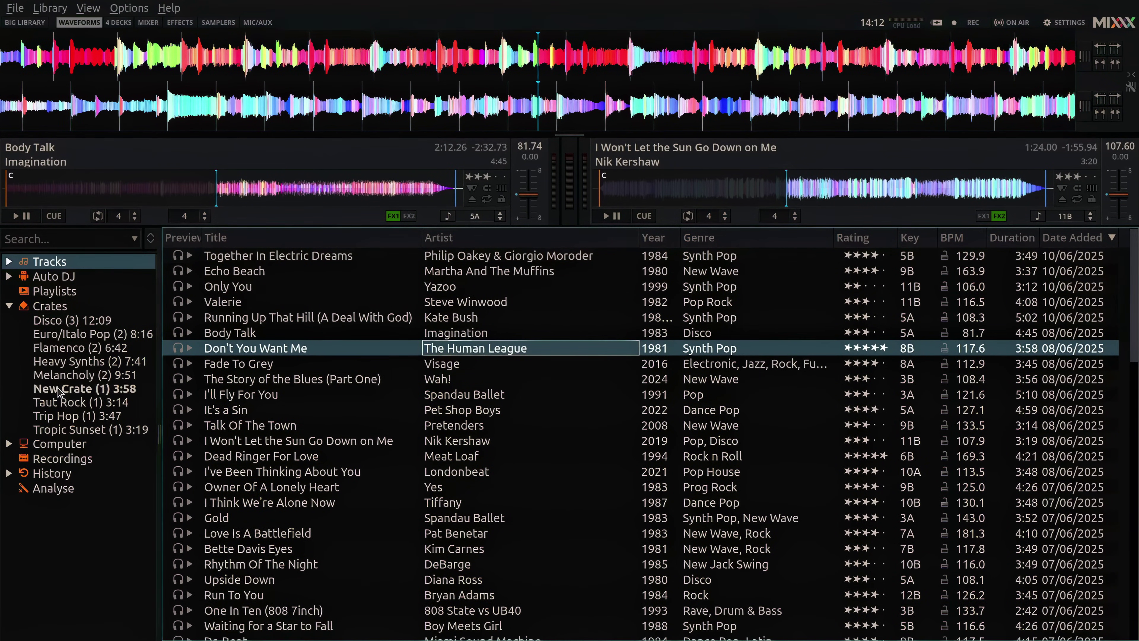
click(60, 391)
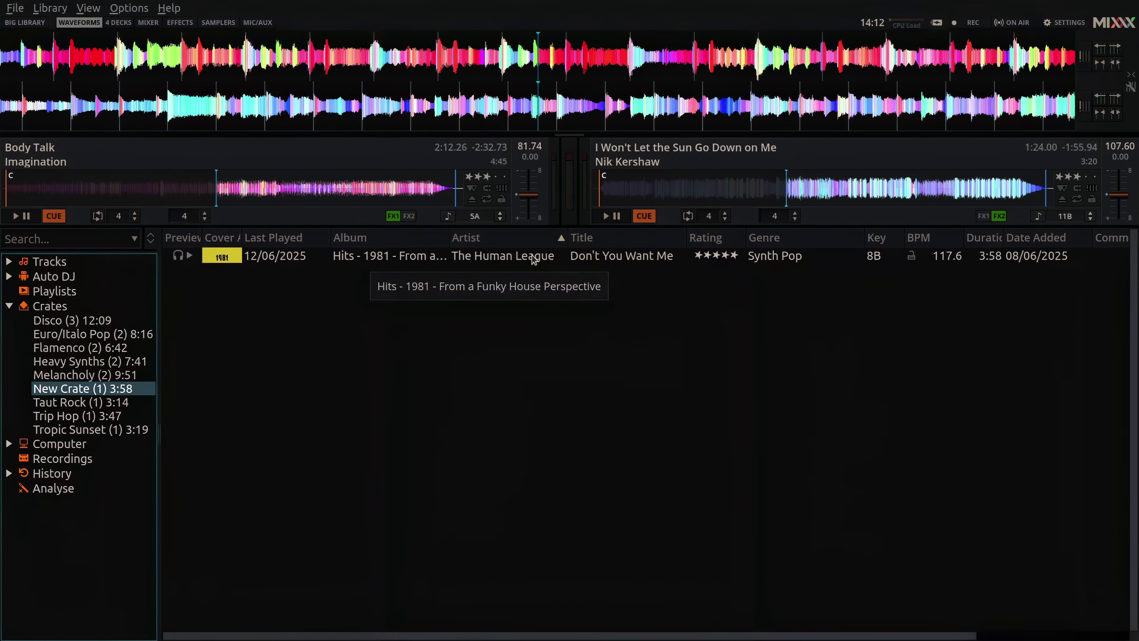
Step: Hide the Album column, move Artist after Title, and widen the Artist column
right_click(396, 243)
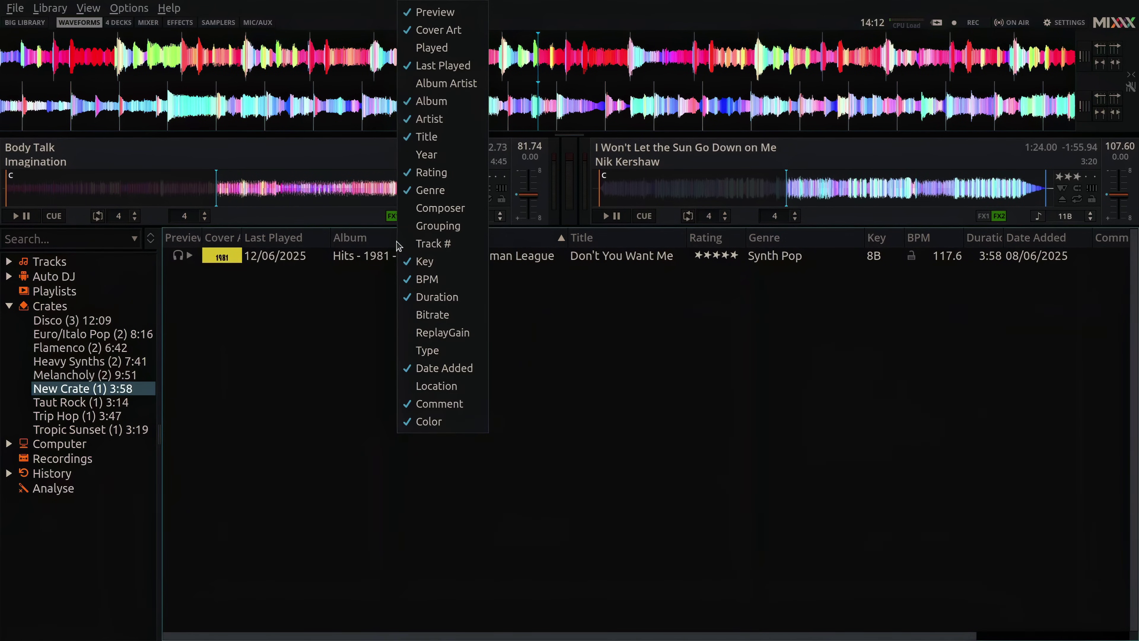
click(443, 106)
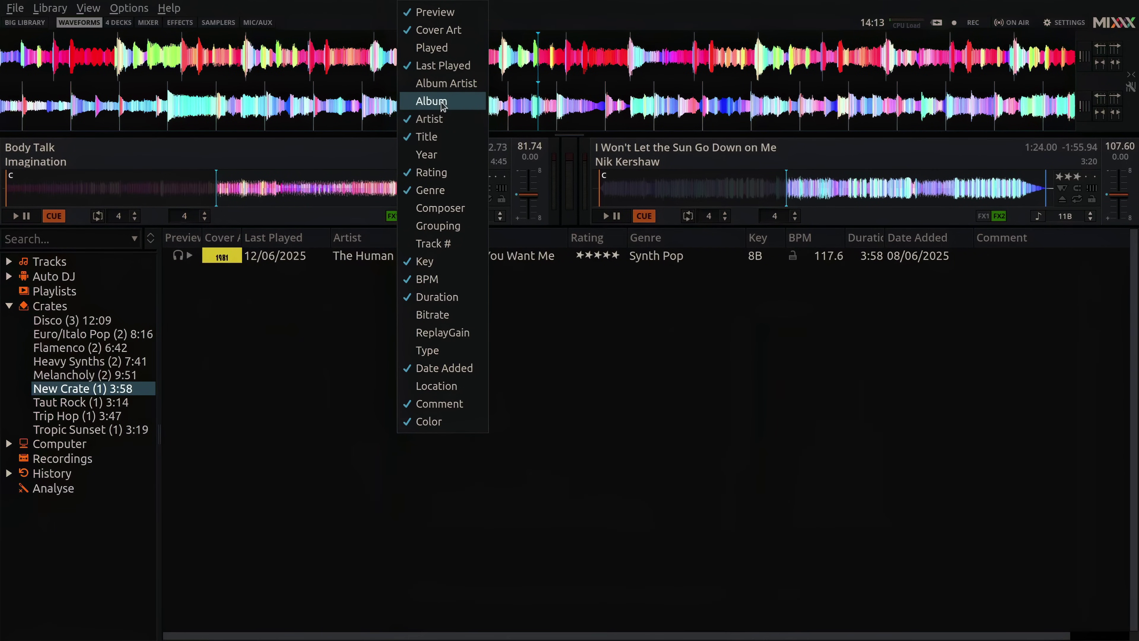
click(574, 351)
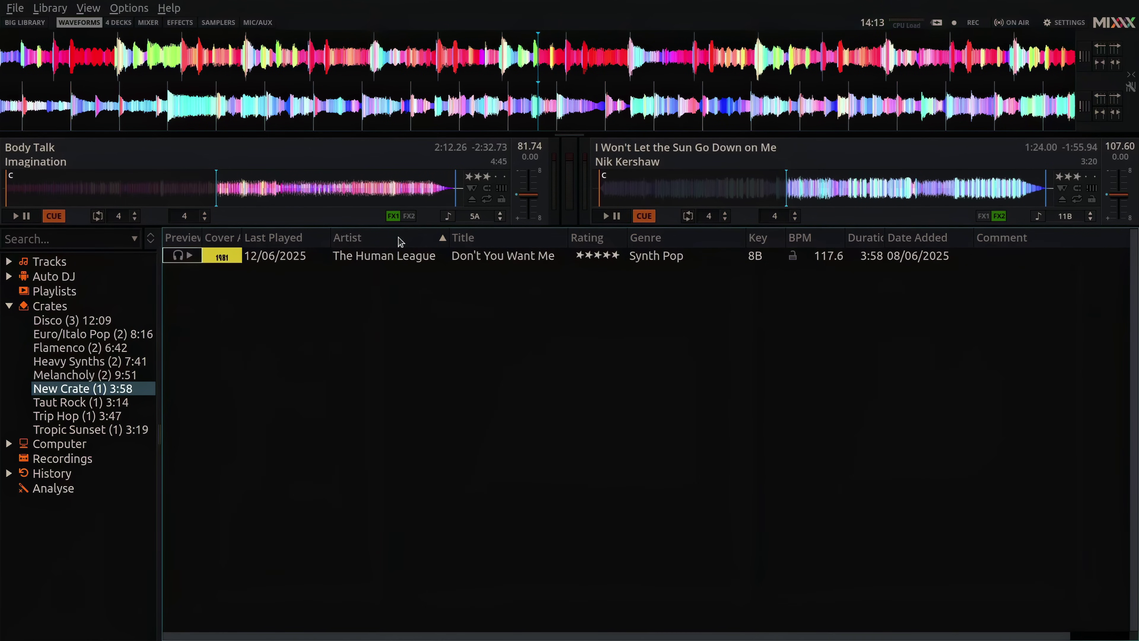
drag(400, 242, 574, 272)
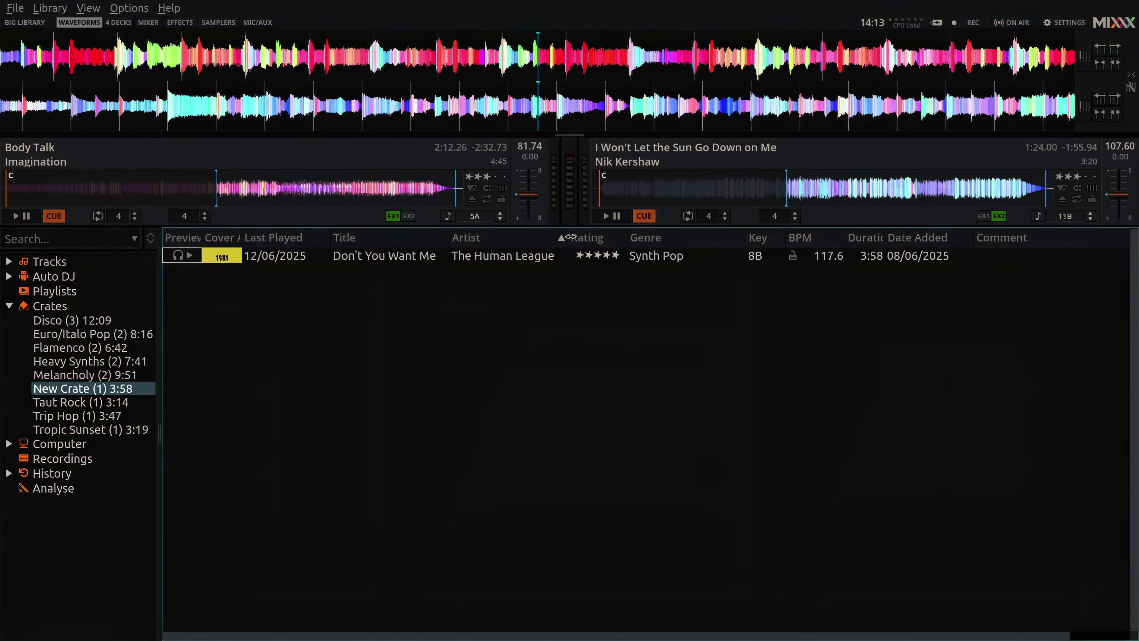
drag(570, 238, 603, 237)
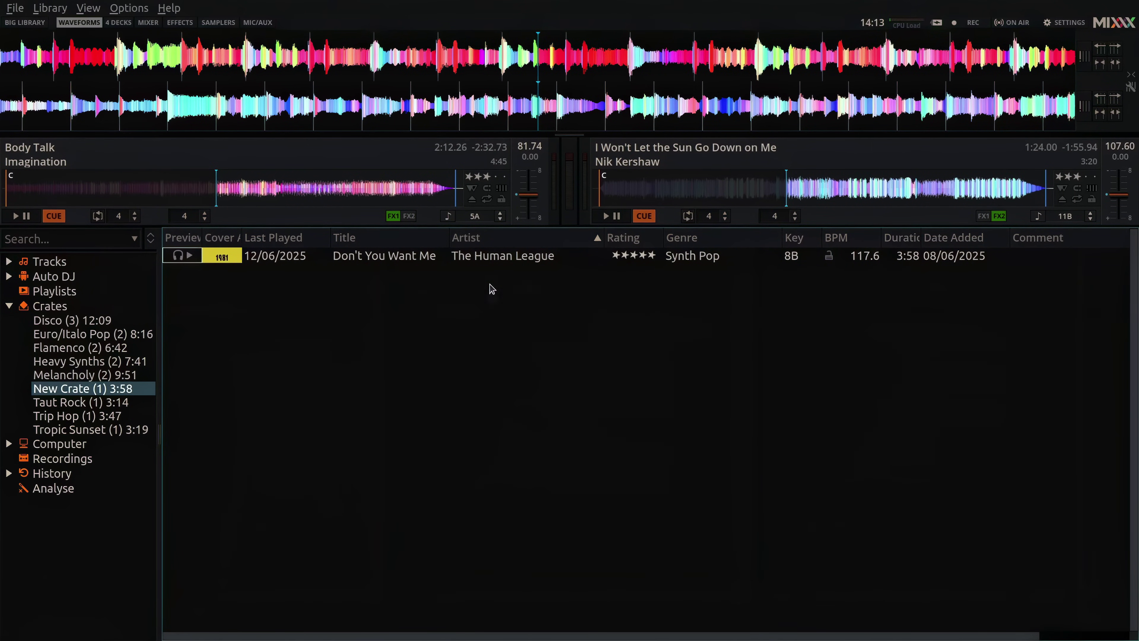
Step: Return to the full Tracks list in the library sidebar
click(50, 264)
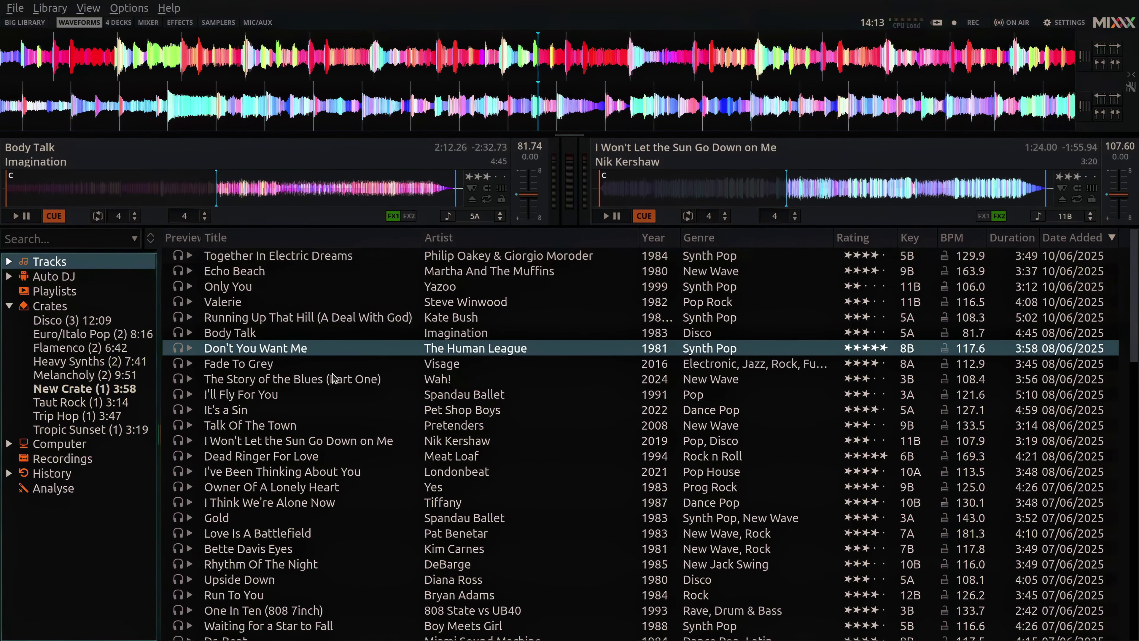